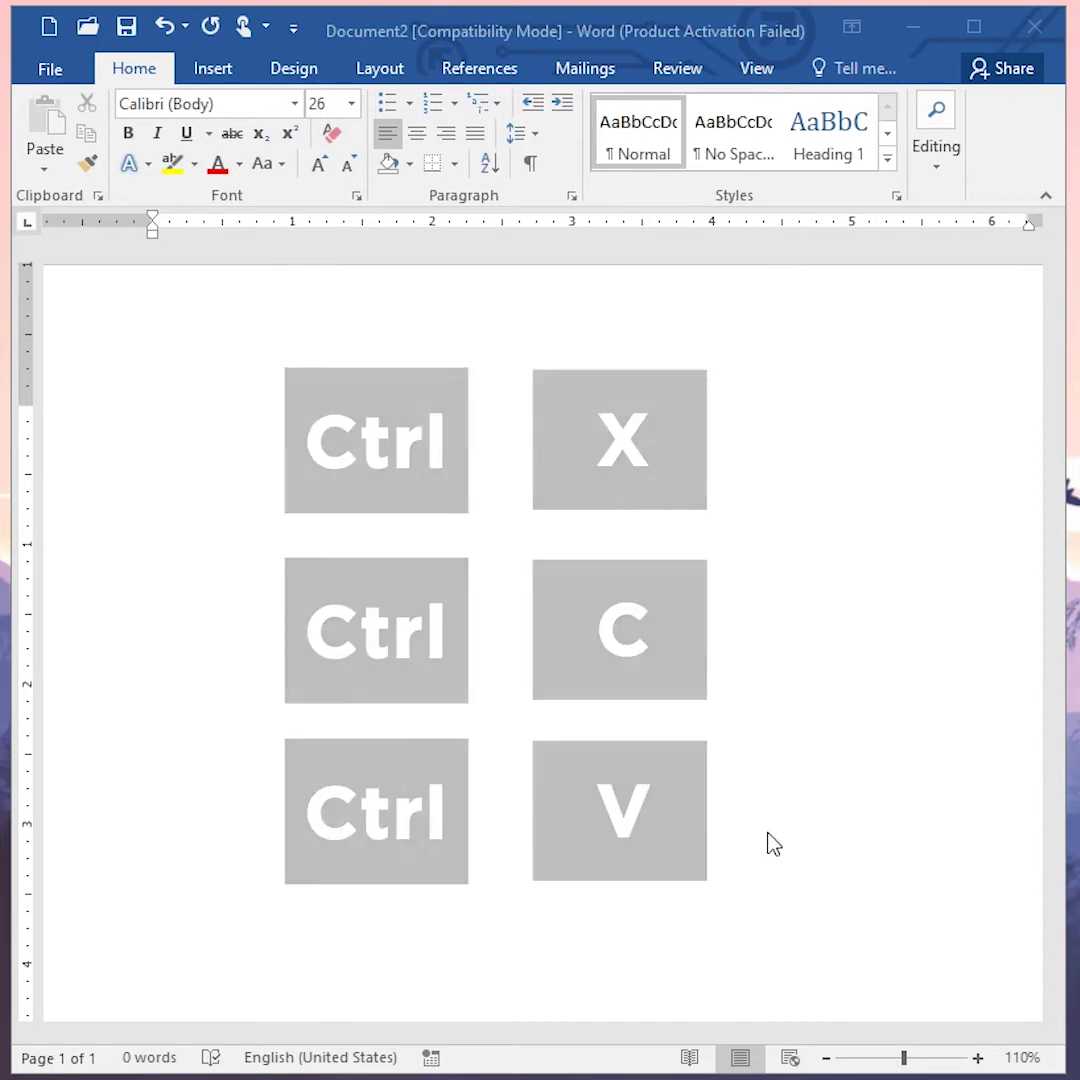
Step: Enter "word" on the blank page, cut the whole line and paste it back in the same place
click(453, 627)
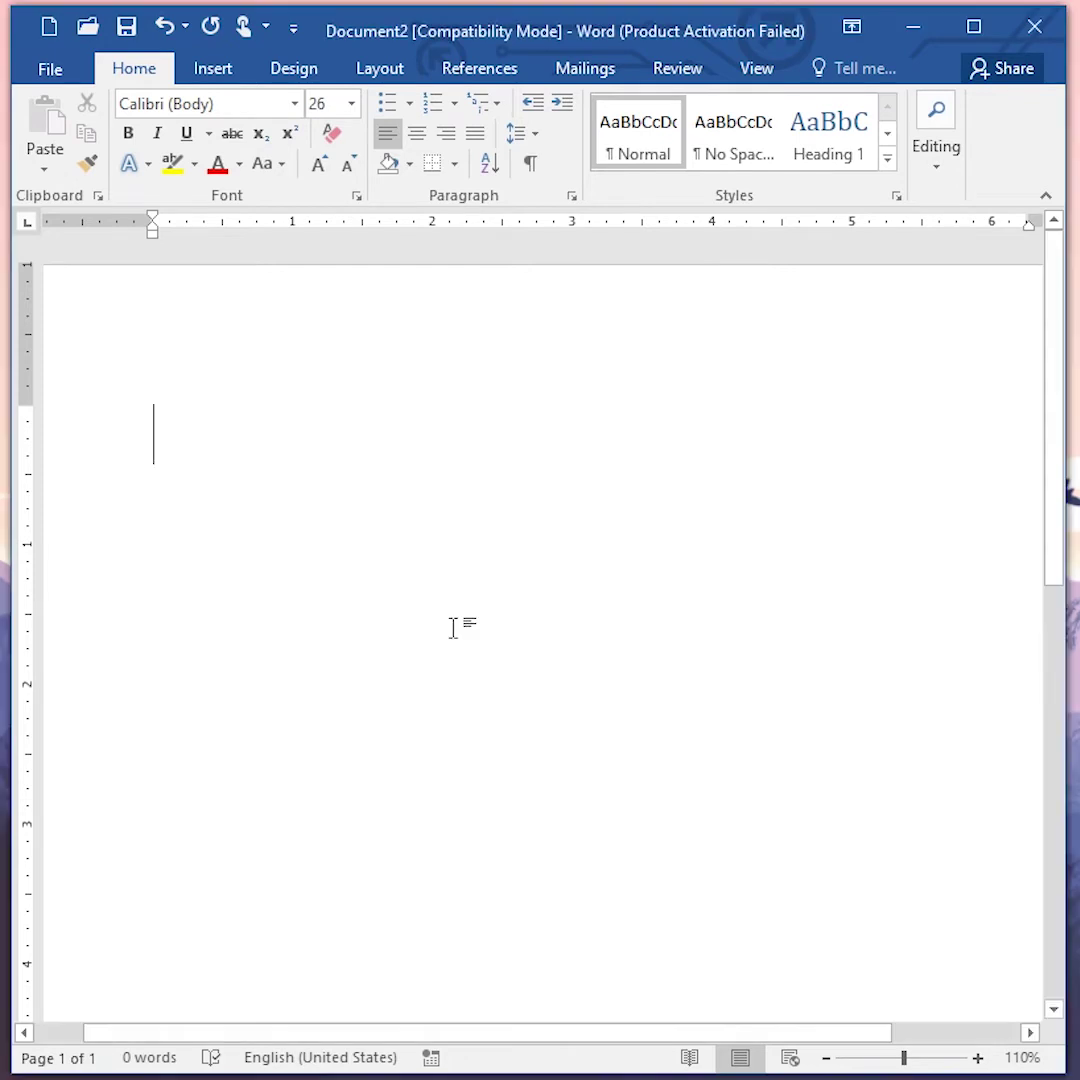
text(word)
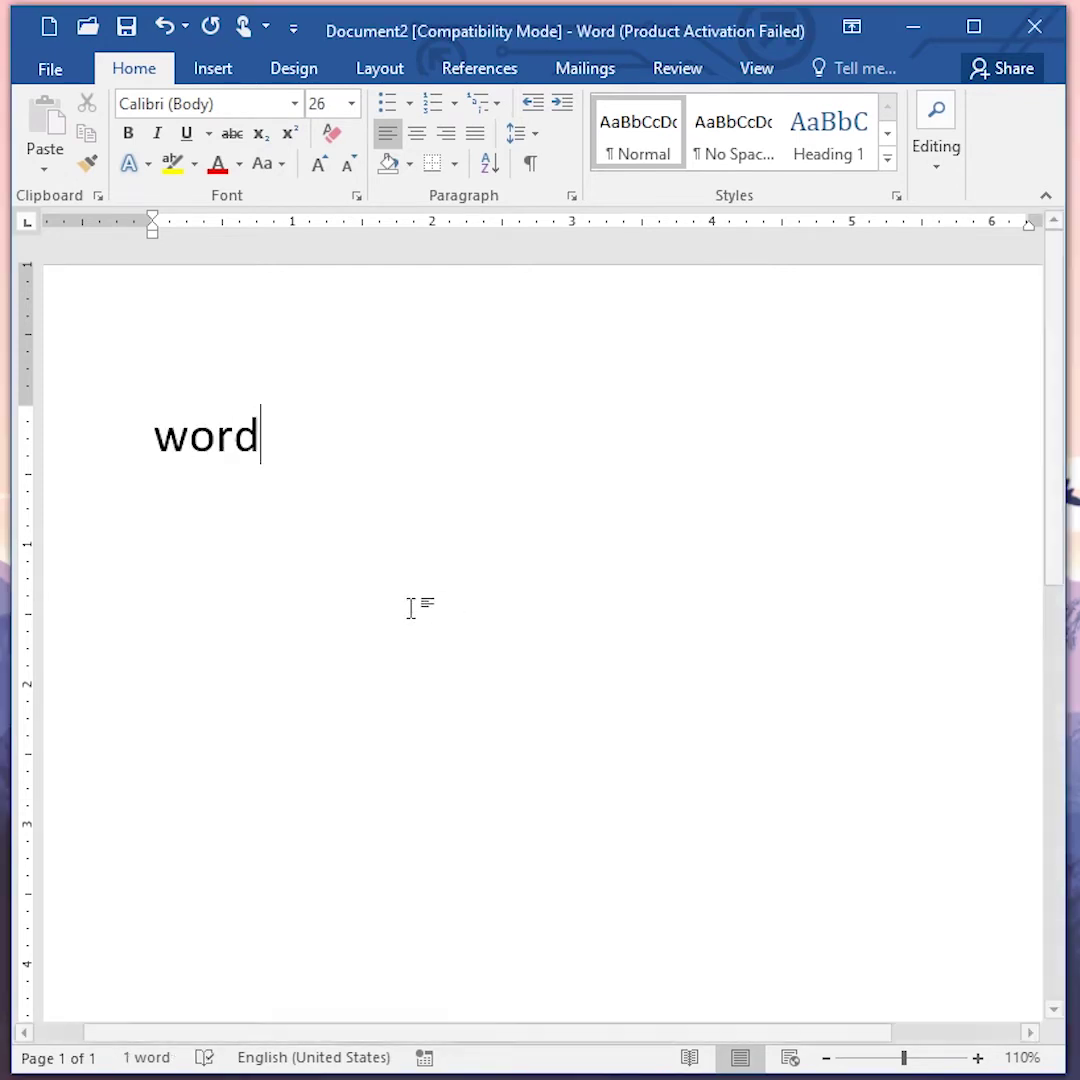
click(105, 449)
key(ctrl+x)
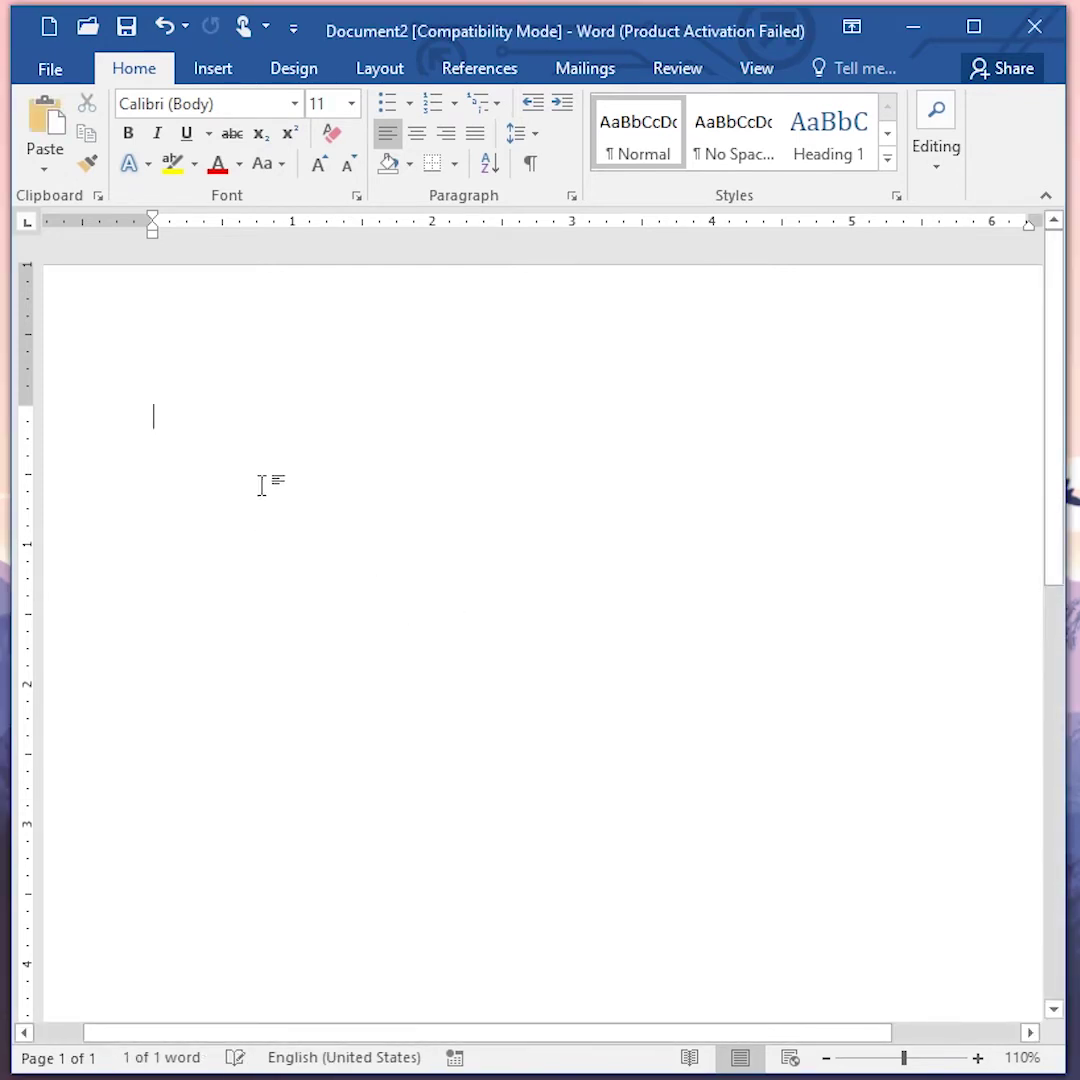
key(ctrl+v)
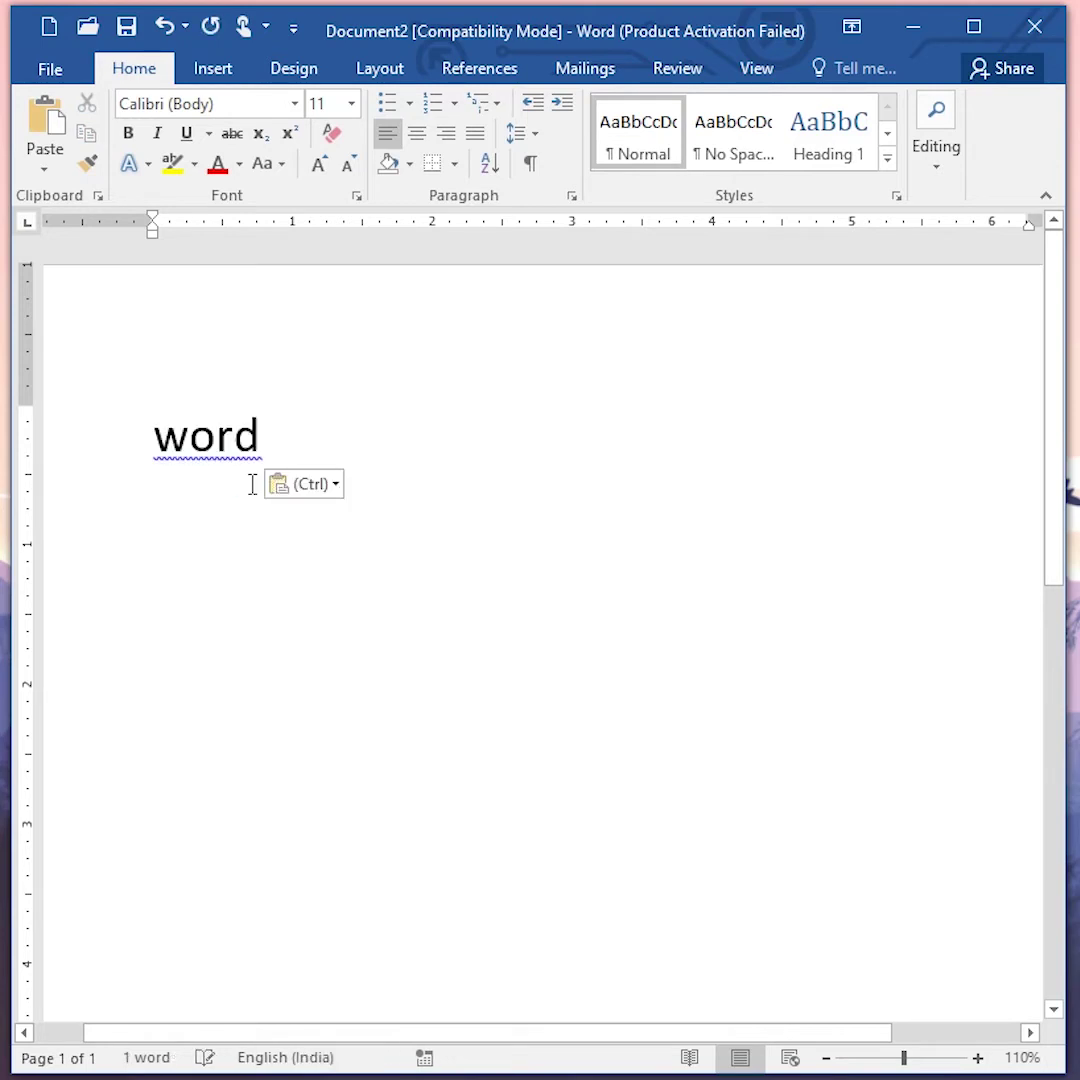
Step: Copy the "word" line and paste the copy on the line below it
click(107, 474)
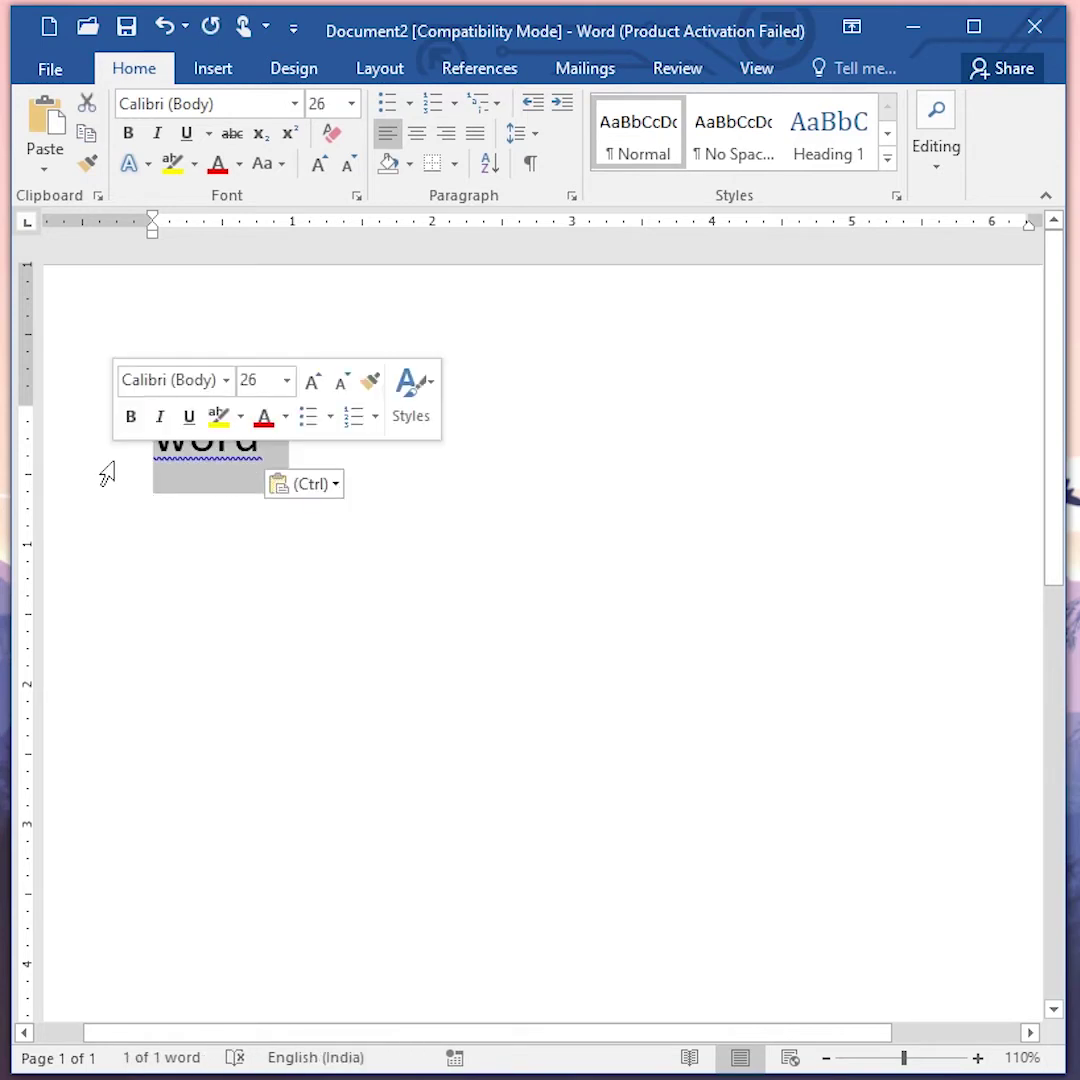
click(174, 554)
key(ctrl+v)
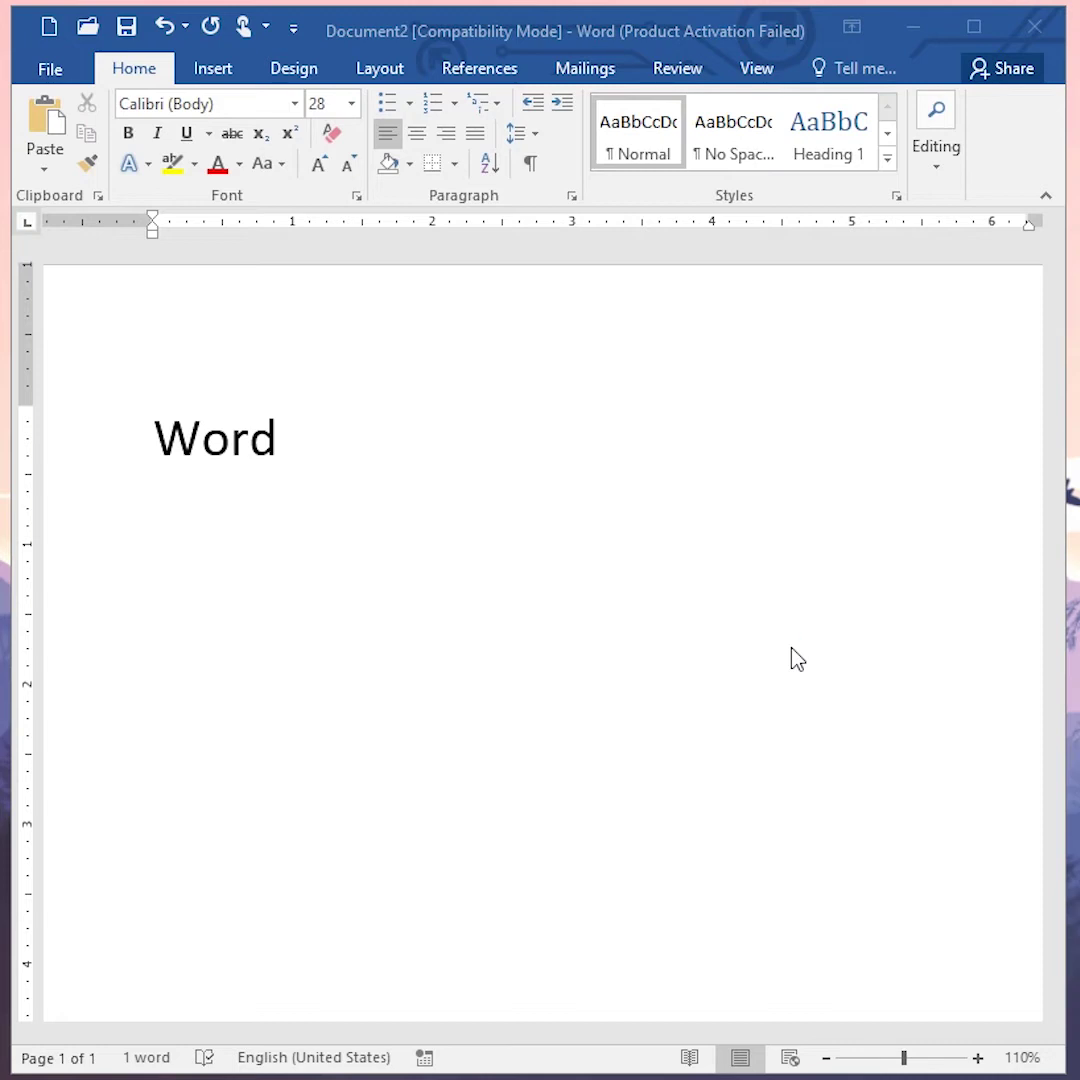
Step: Duplicate the "Word" line onto the following line with the Copy-to-where command instead of the usual copy and paste
key(shift+F2)
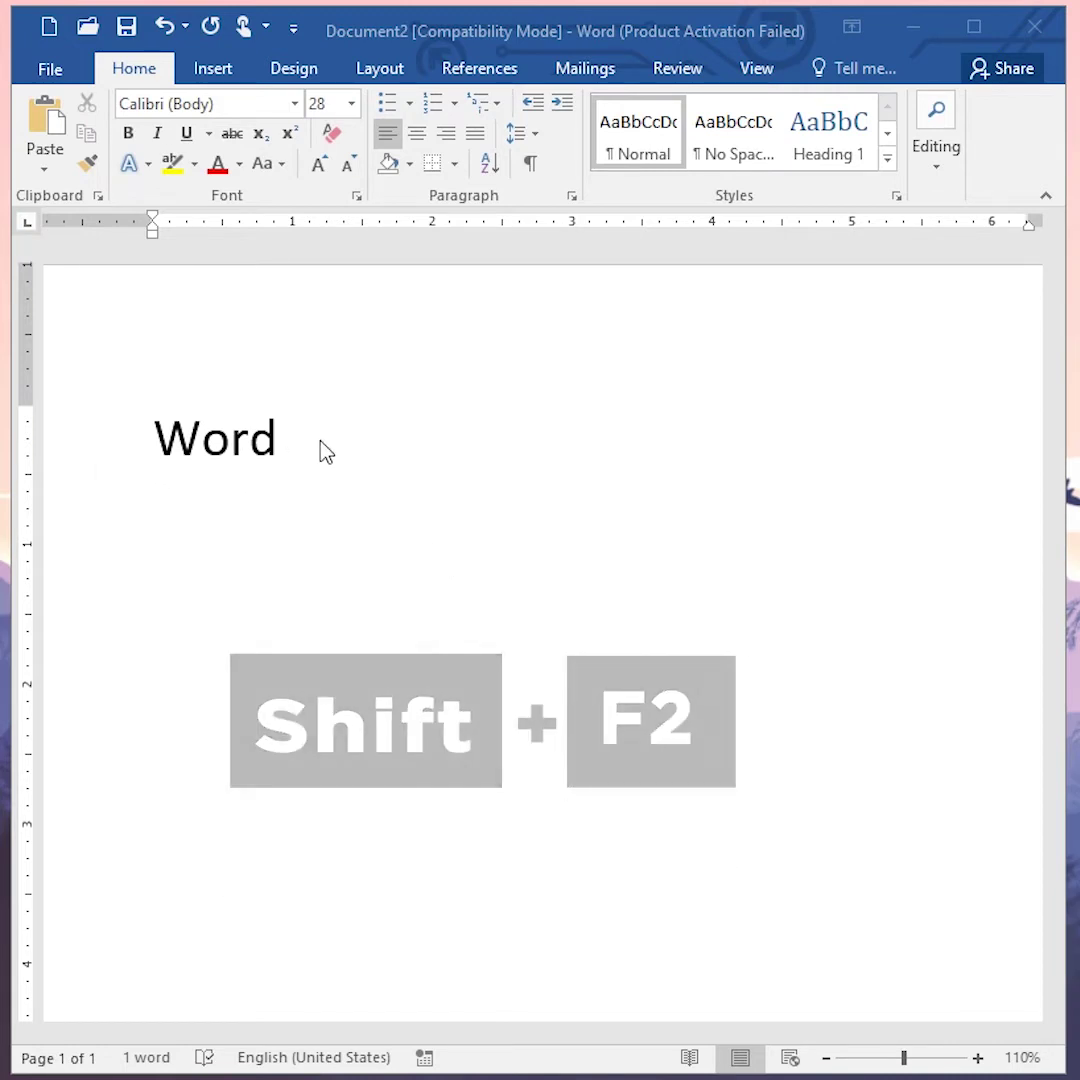
drag(155, 440, 285, 440)
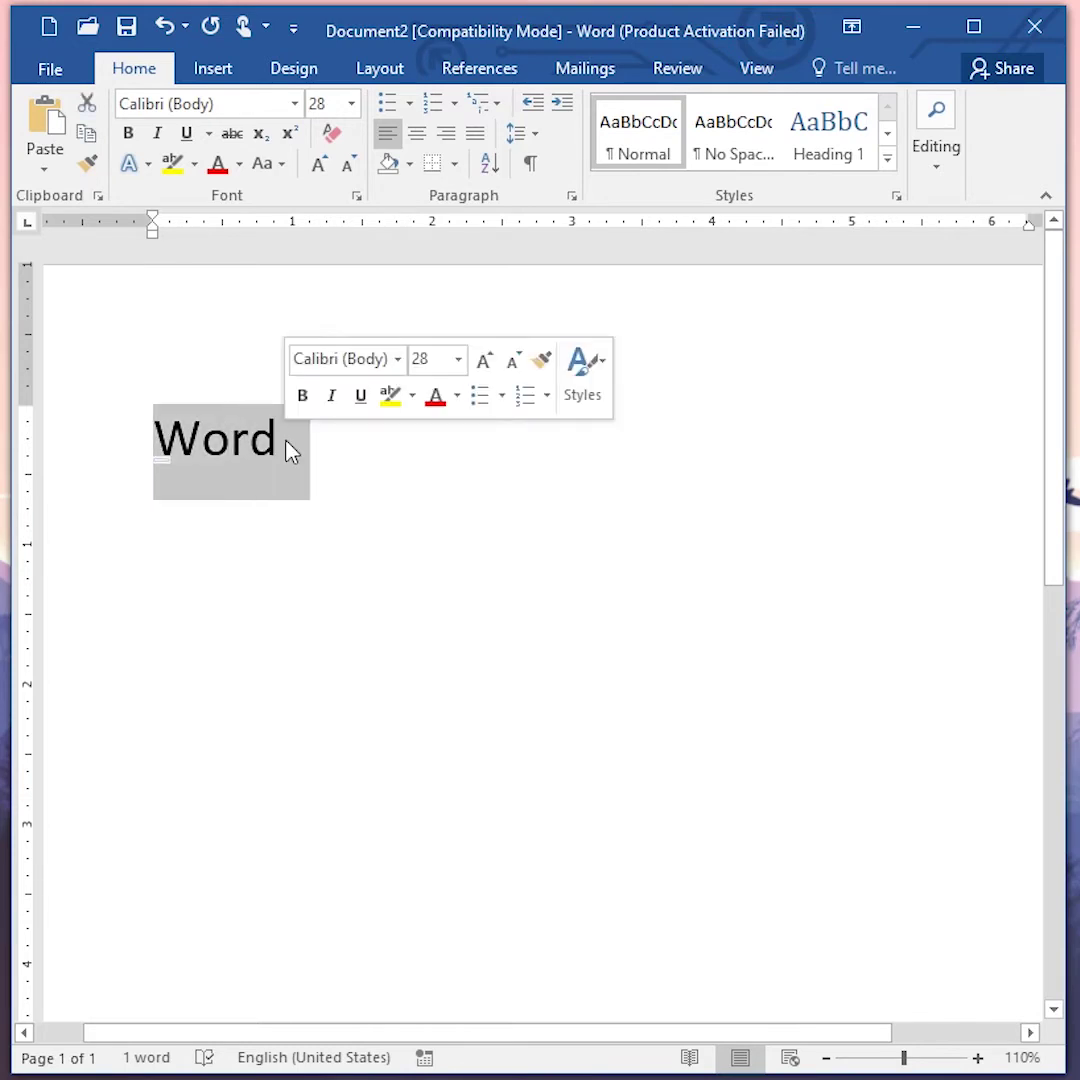
key(shift+F2)
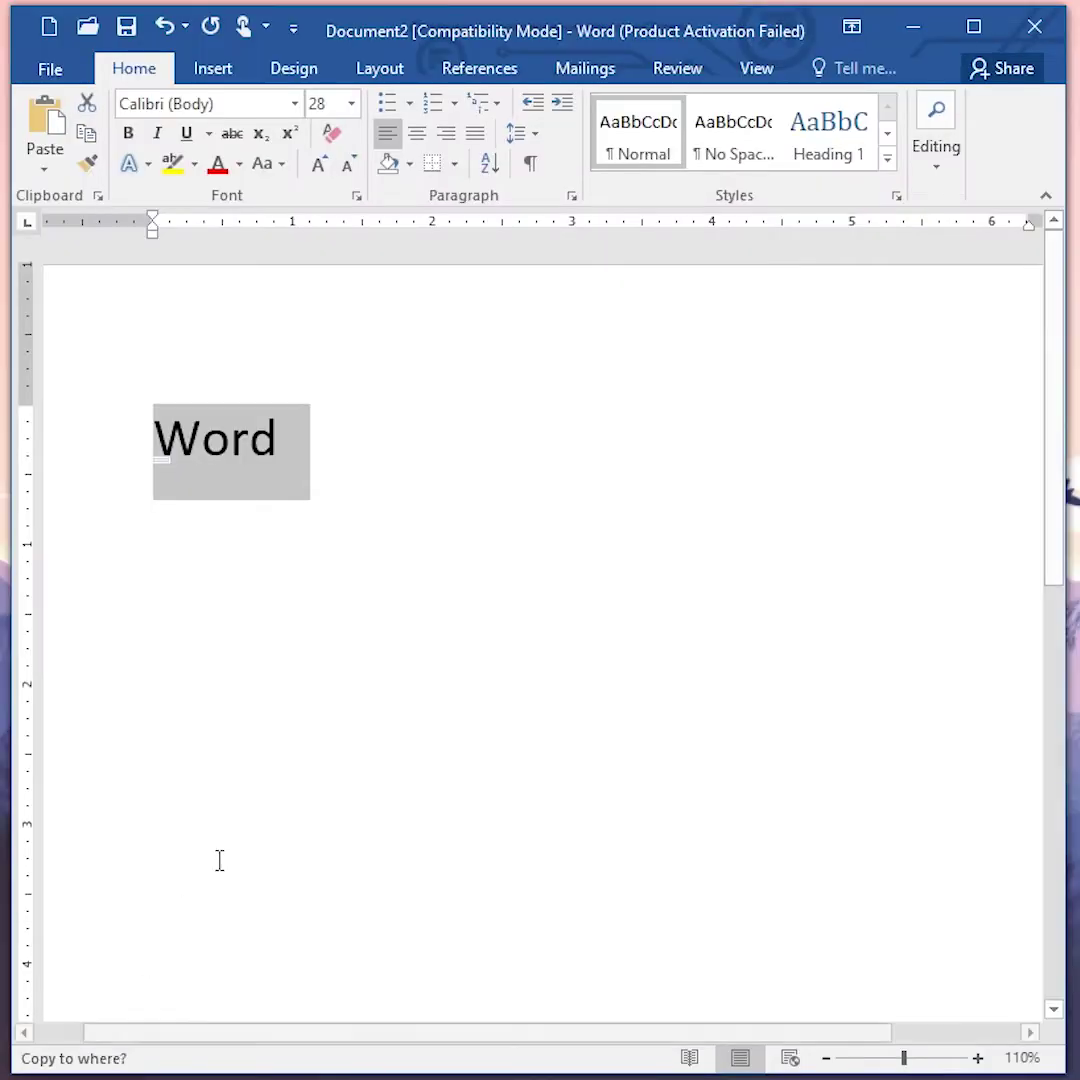
click(236, 431)
key(Return)
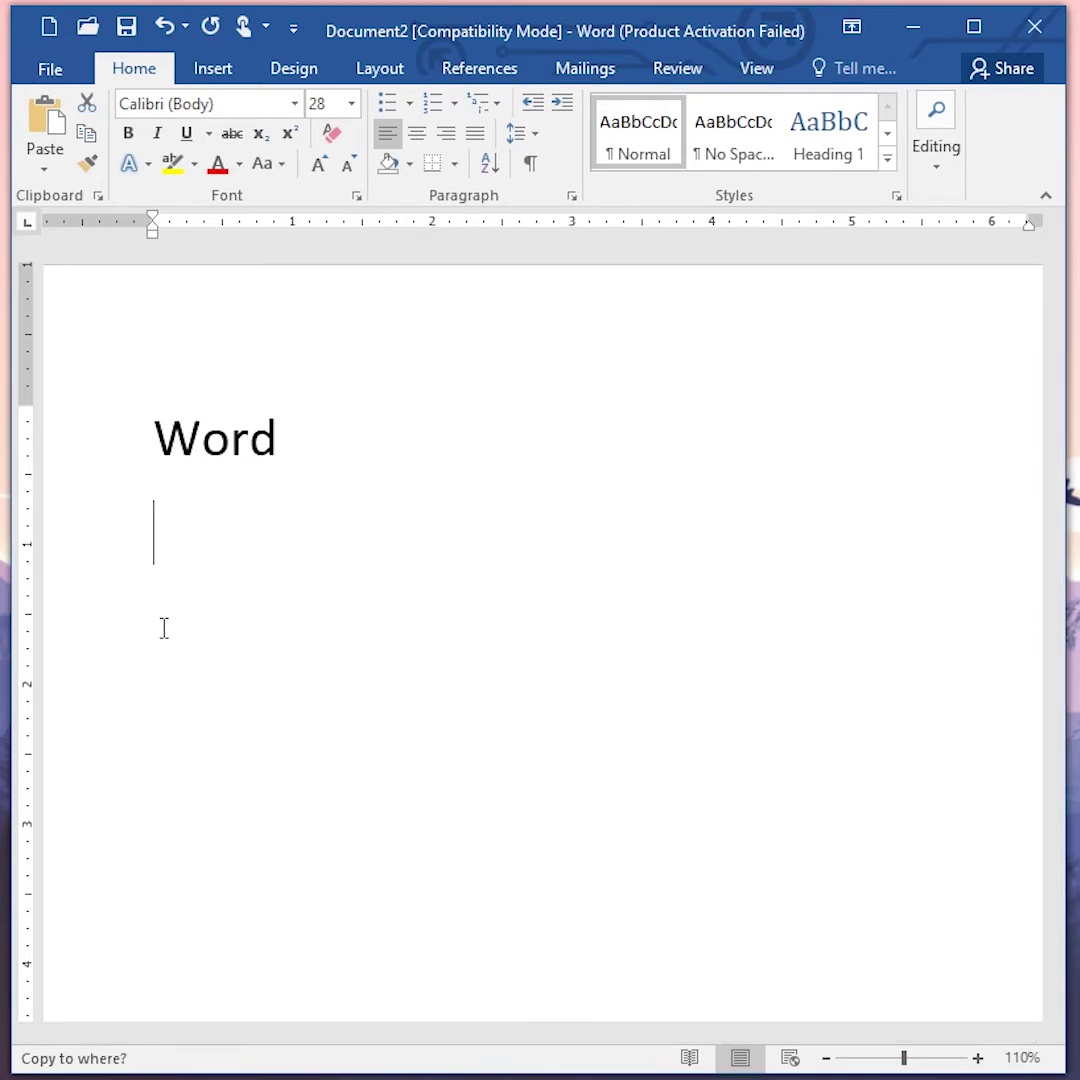
key(Return)
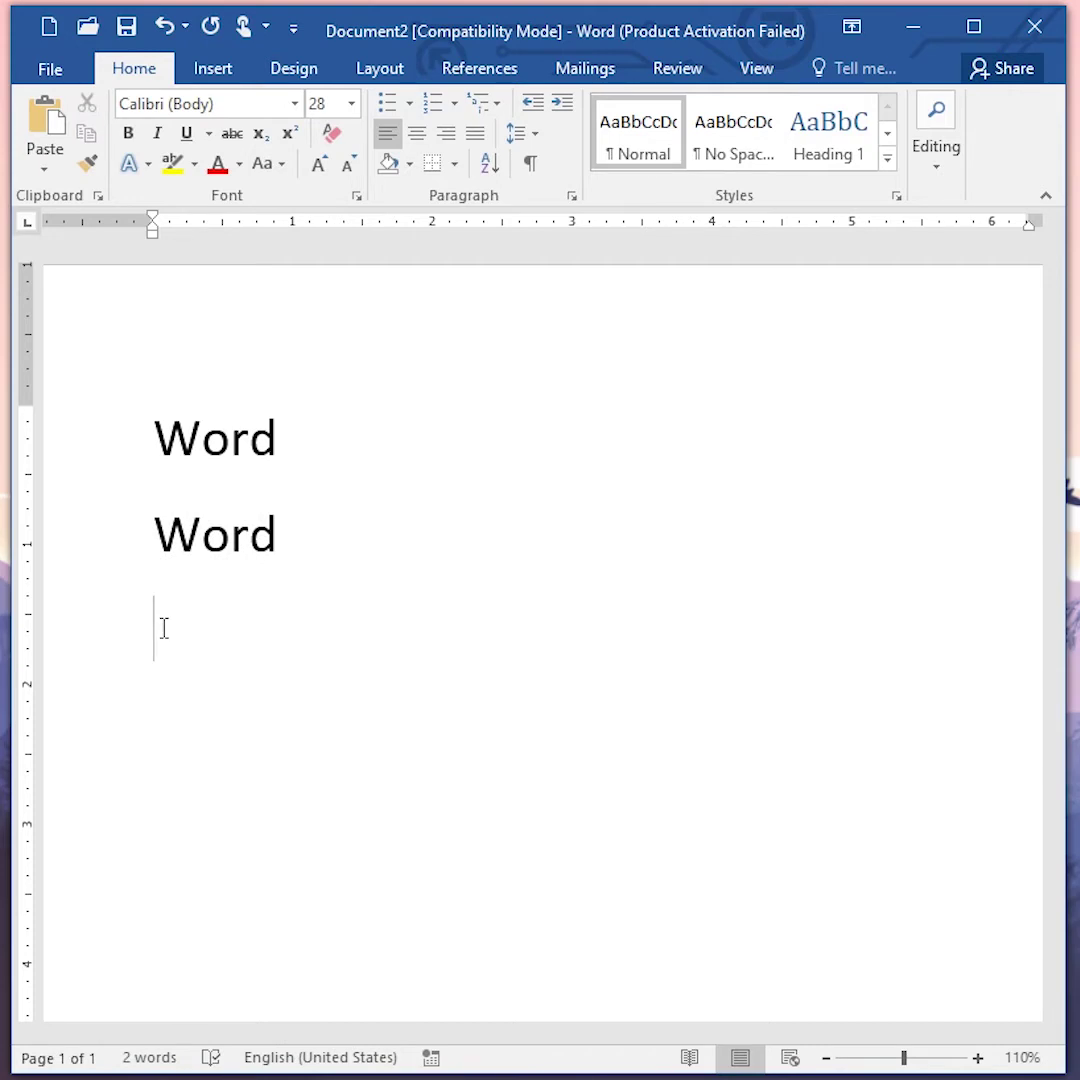
Step: Enter the filler text "sdfsa;fsdfs" below the second "Word"
text(sdfsa;f)
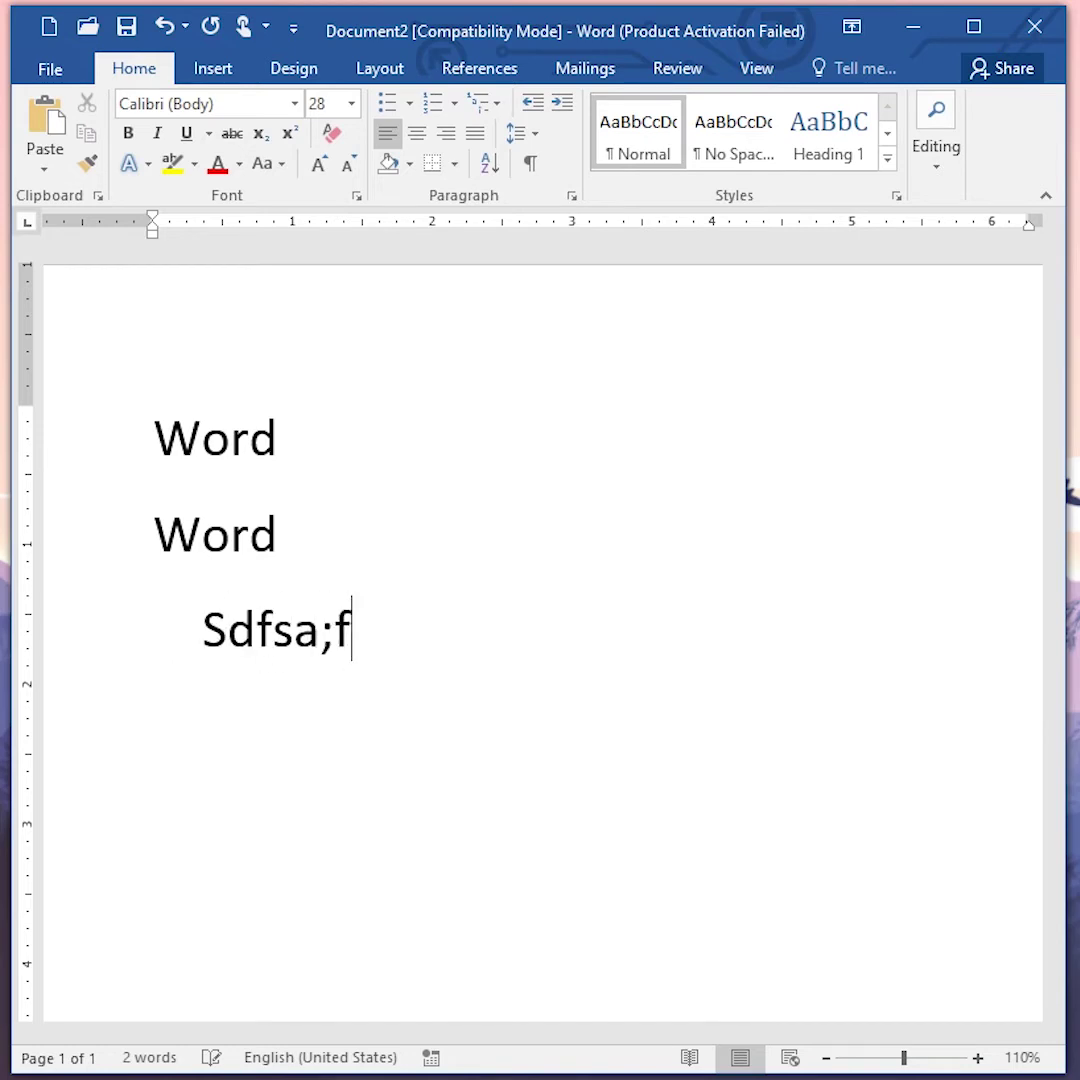
text(sdfs)
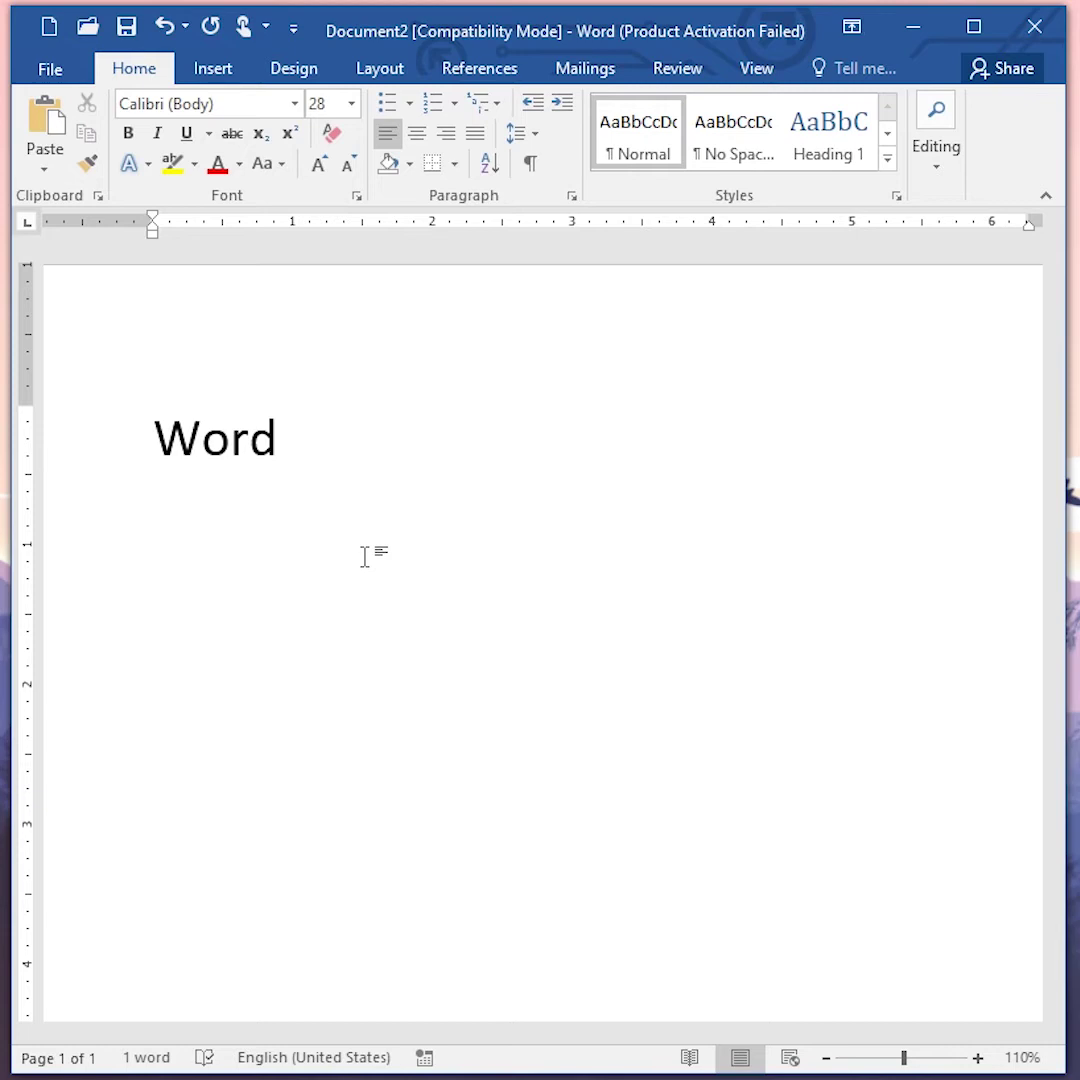
Step: Enable "Use the Insert key for paste" in the advanced cut, copy, and paste options and apply the change
click(50, 68)
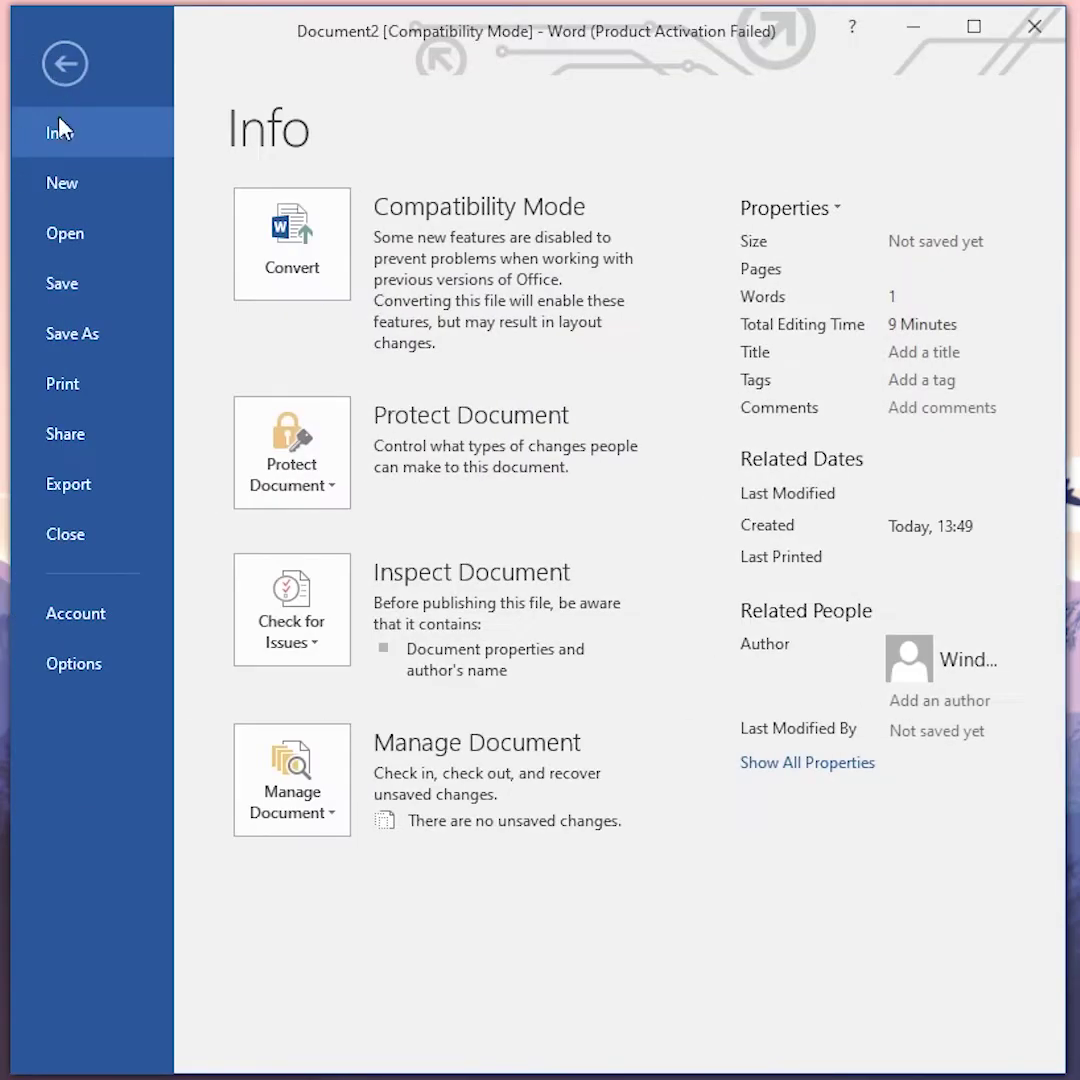
click(76, 665)
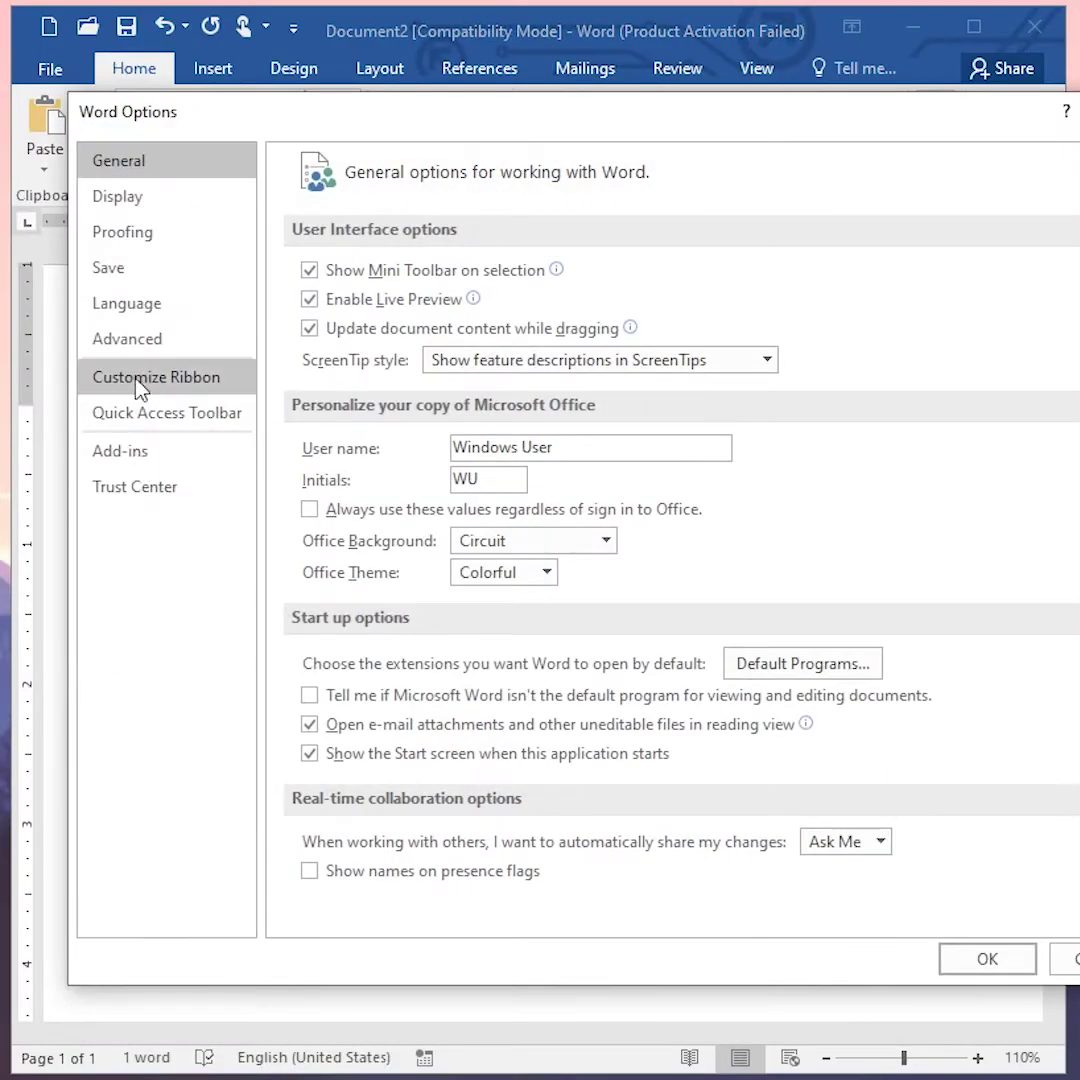
click(133, 345)
scroll(733, 612, down, 1)
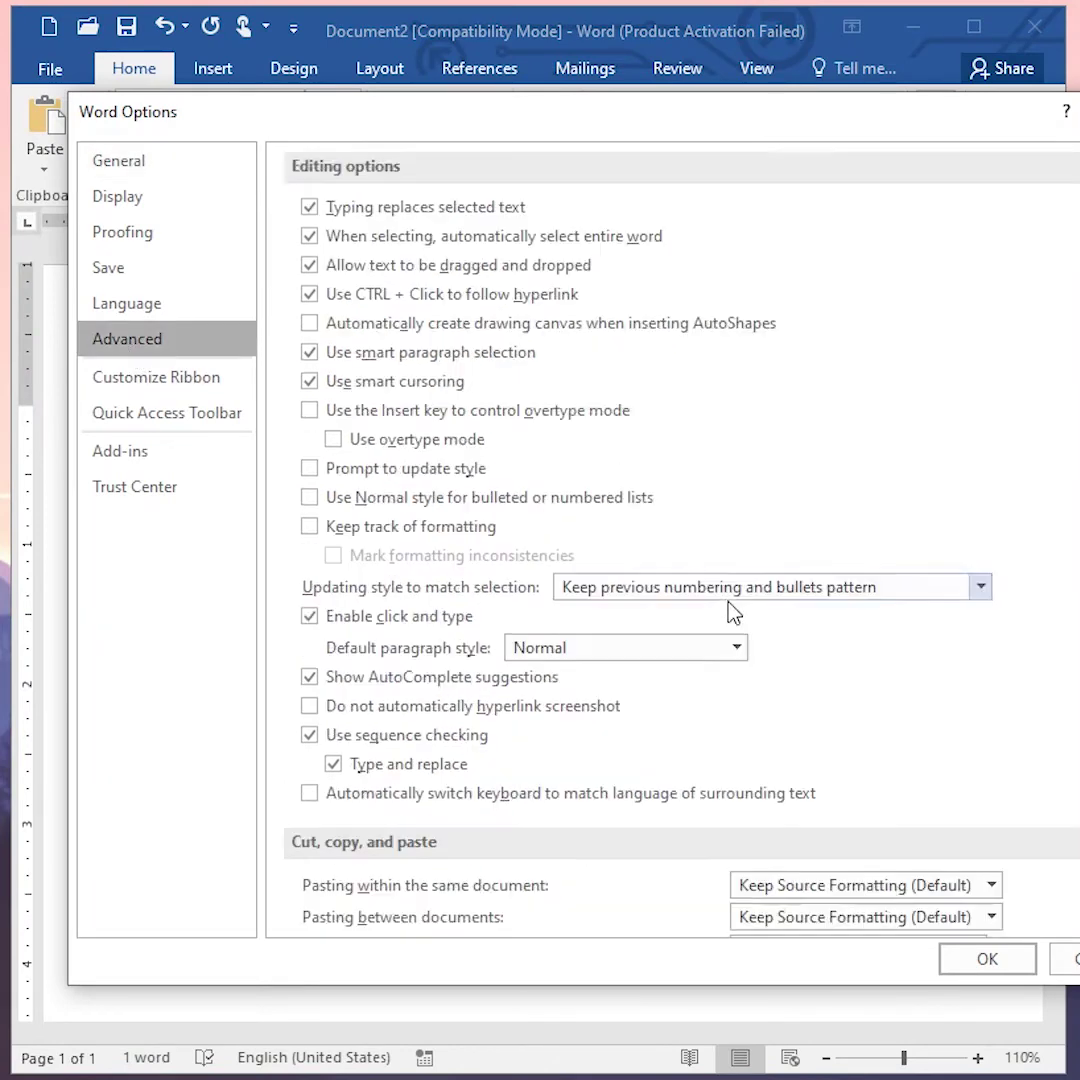
scroll(733, 612, down, 3)
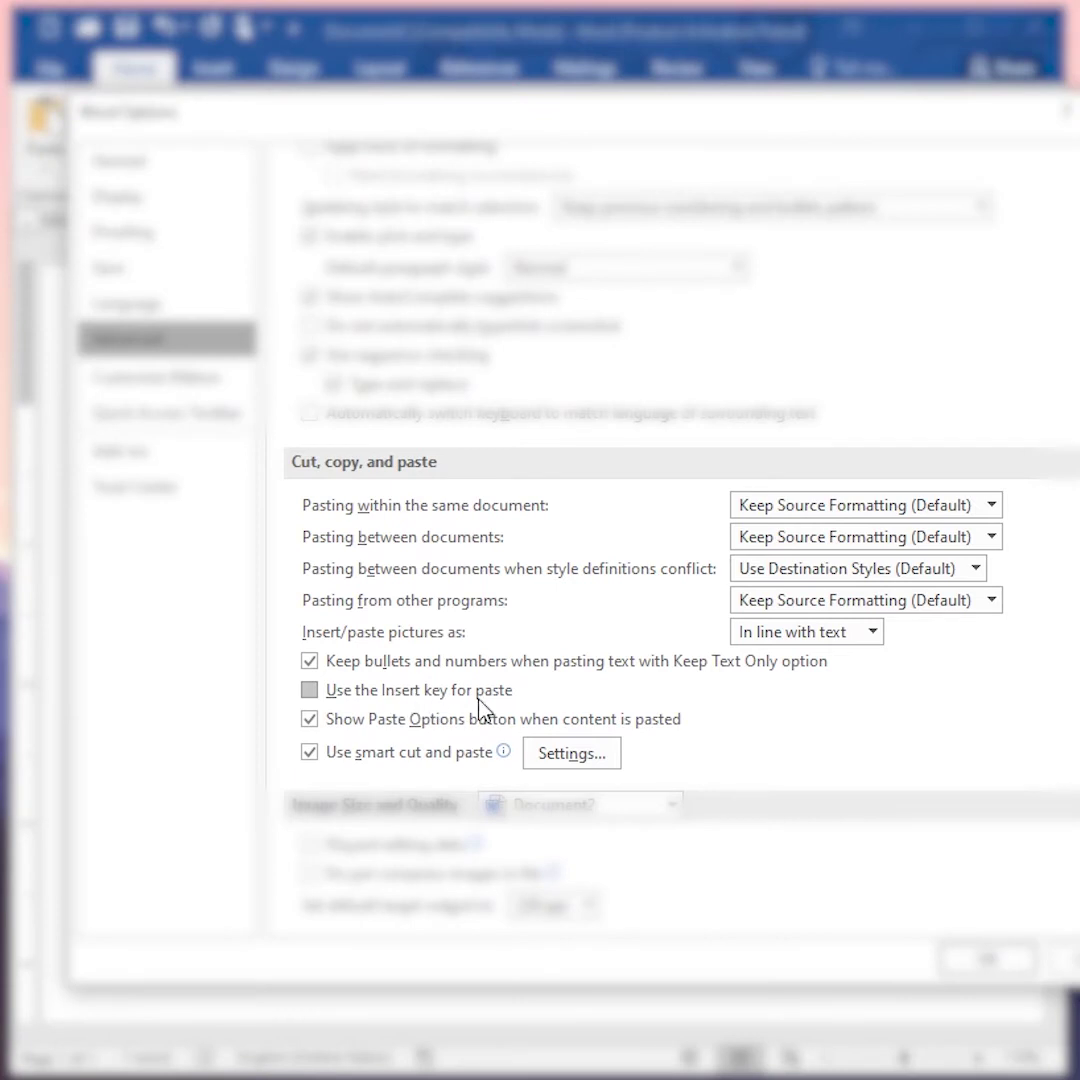
click(310, 692)
click(984, 969)
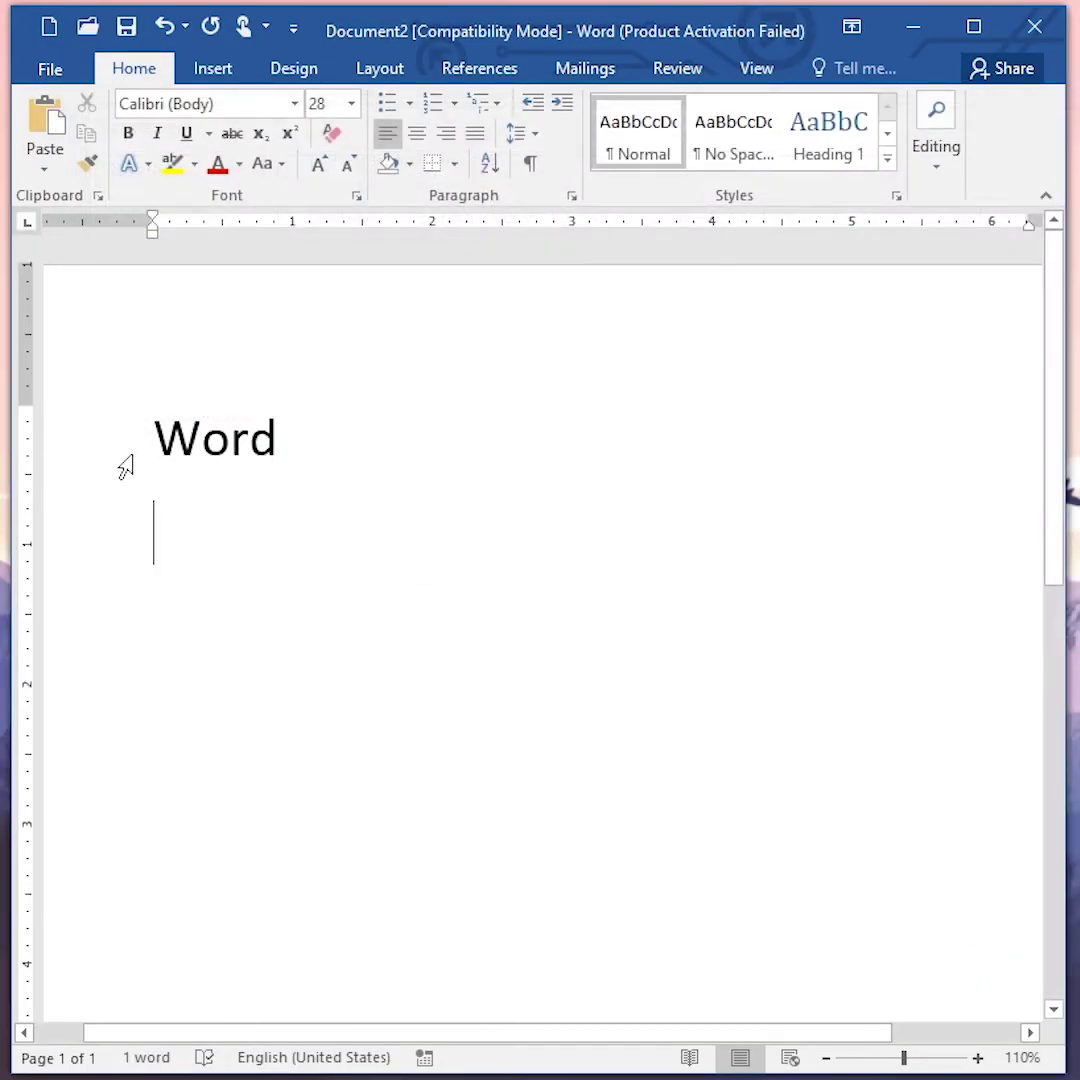
Step: Copy the "Word" line and paste it onto the empty line beneath, using the newly enabled paste method
click(99, 467)
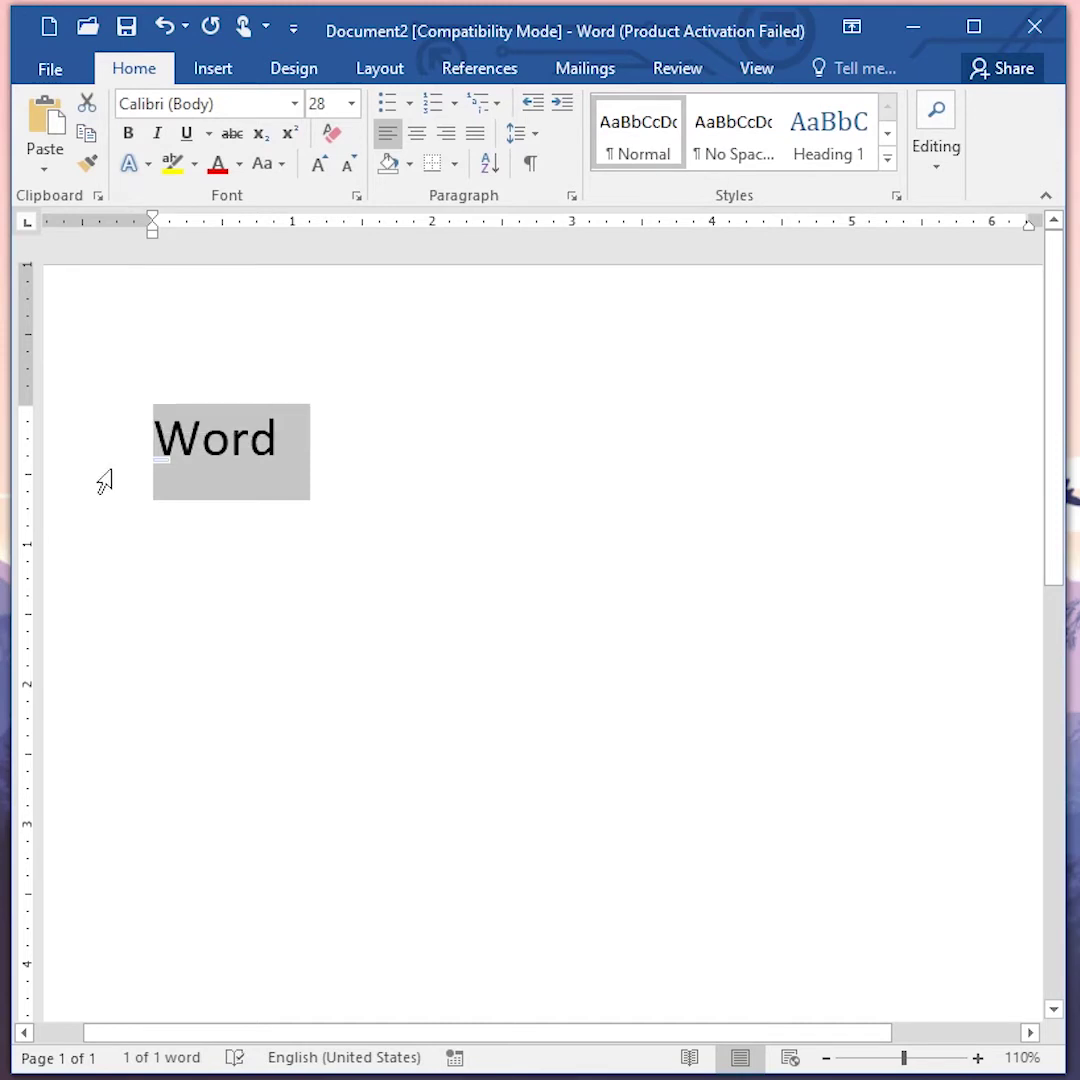
click(166, 571)
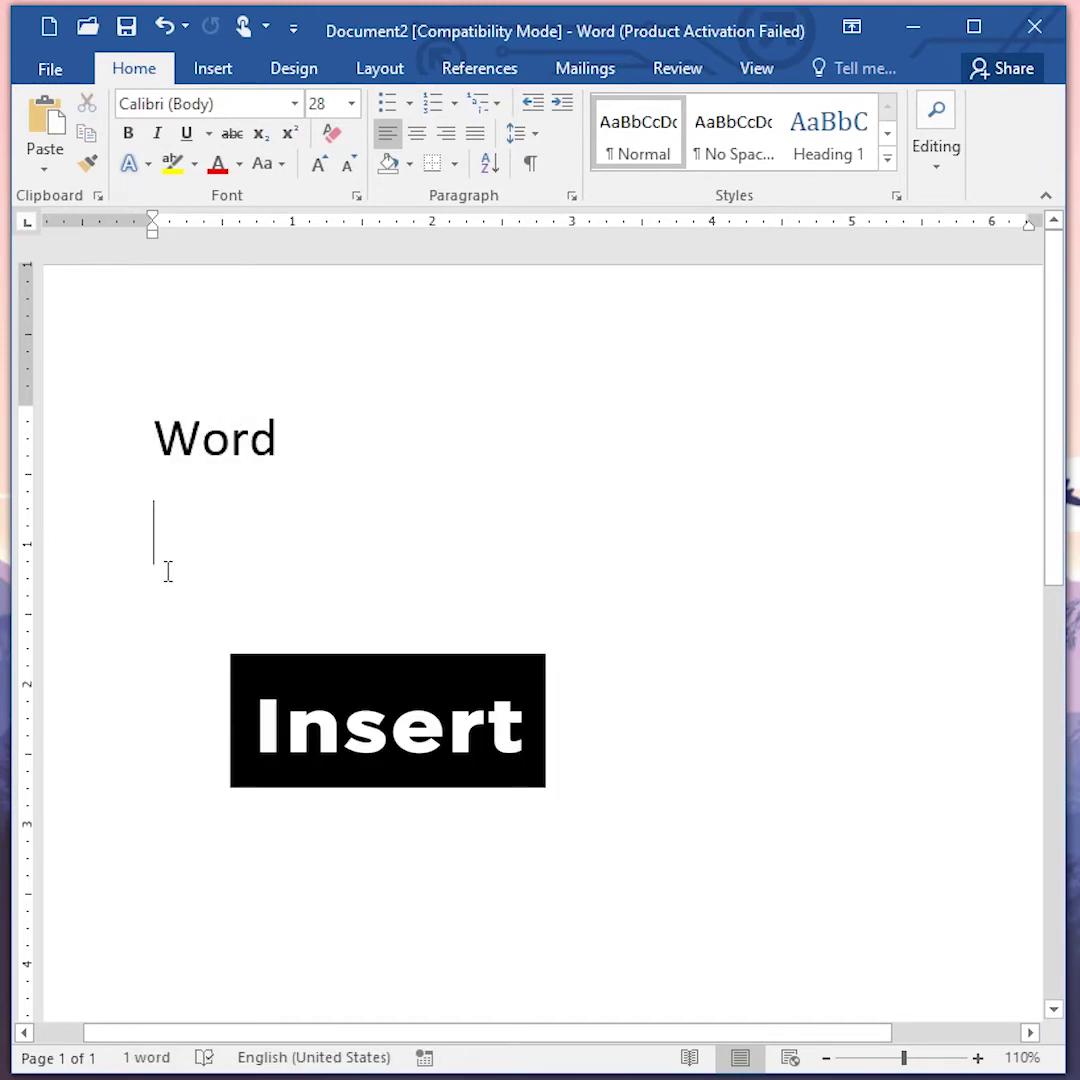
key(Insert)
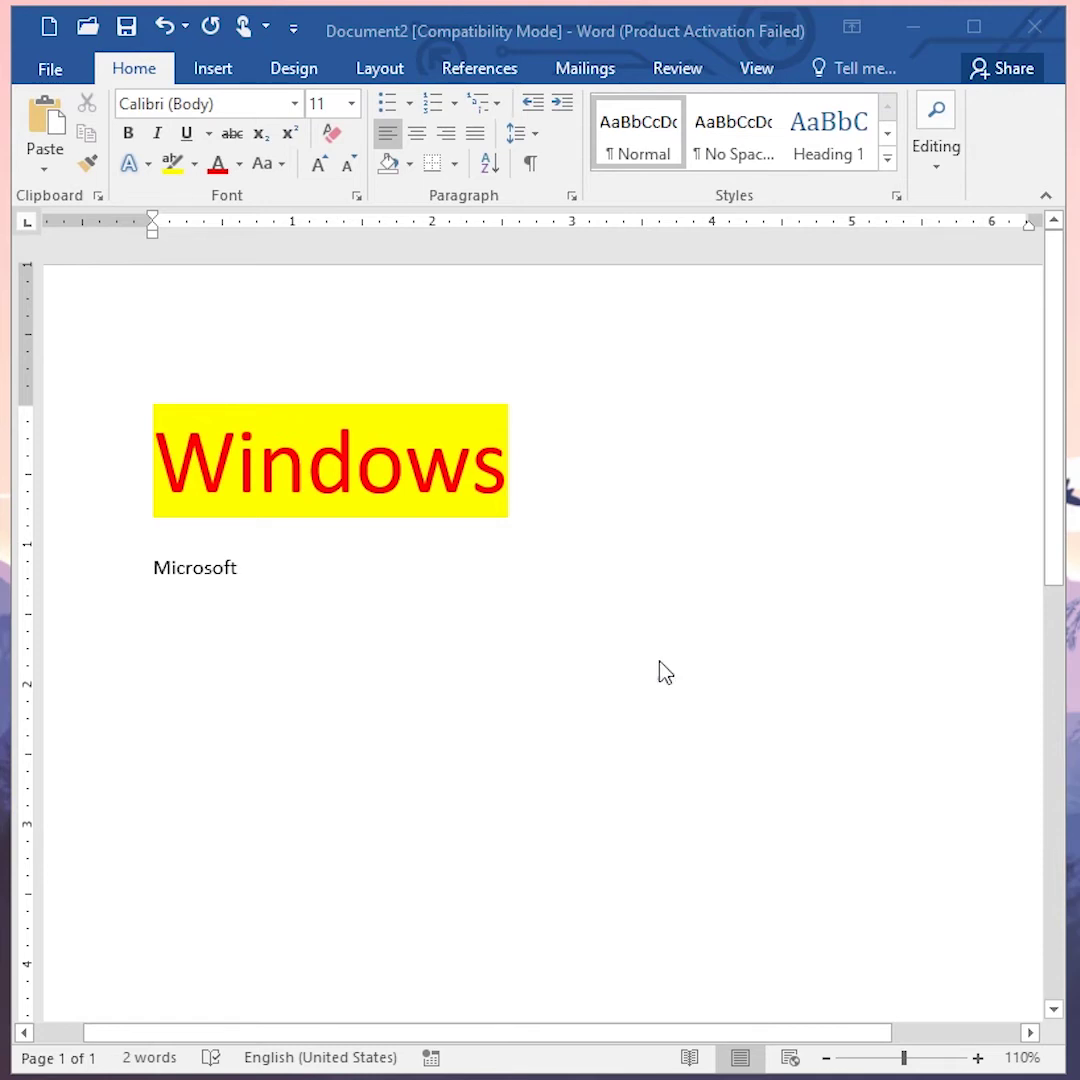
Step: Copy the yellow-highlighted red "Windows" line and paste it directly after "Microsoft"
click(207, 568)
click(305, 485)
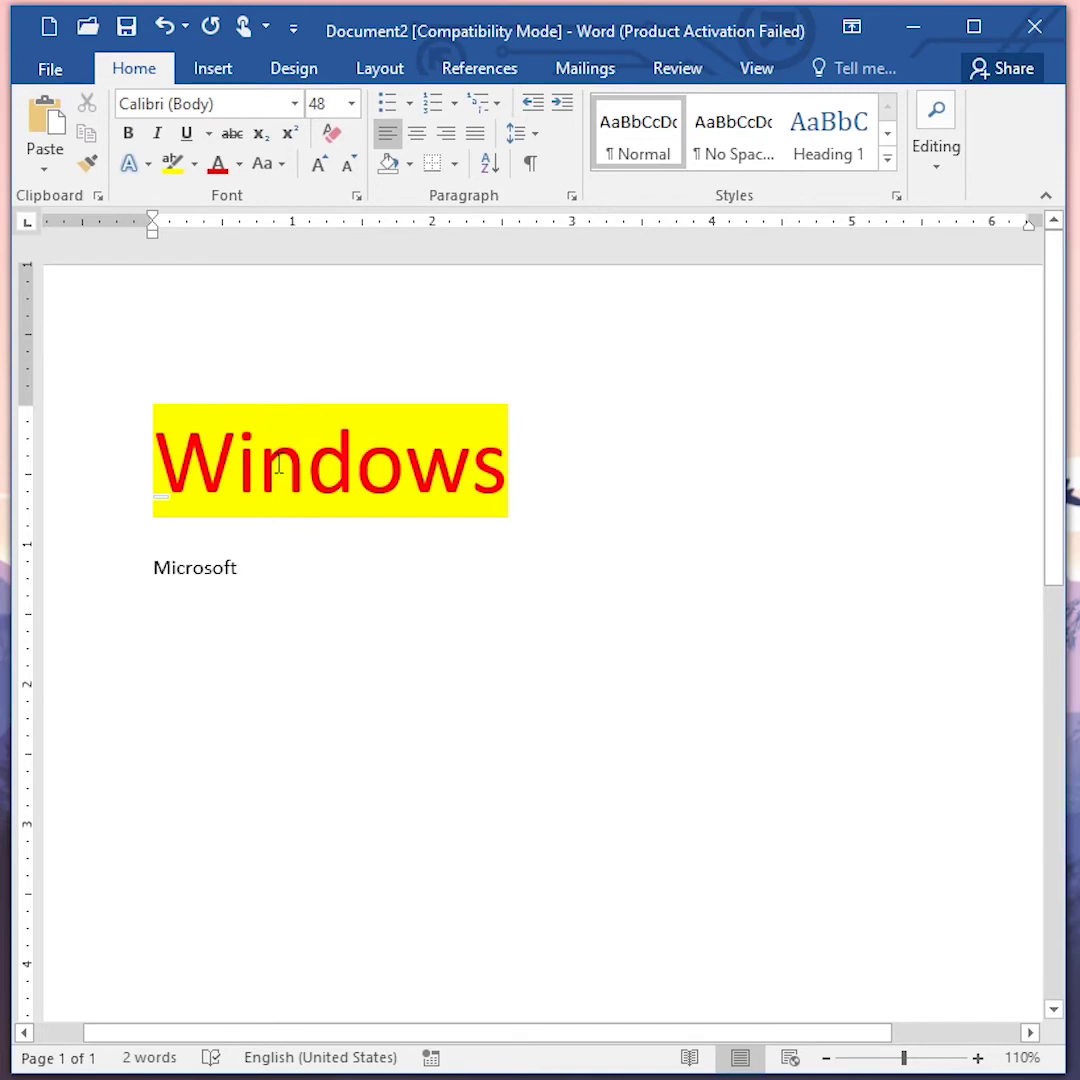
click(206, 570)
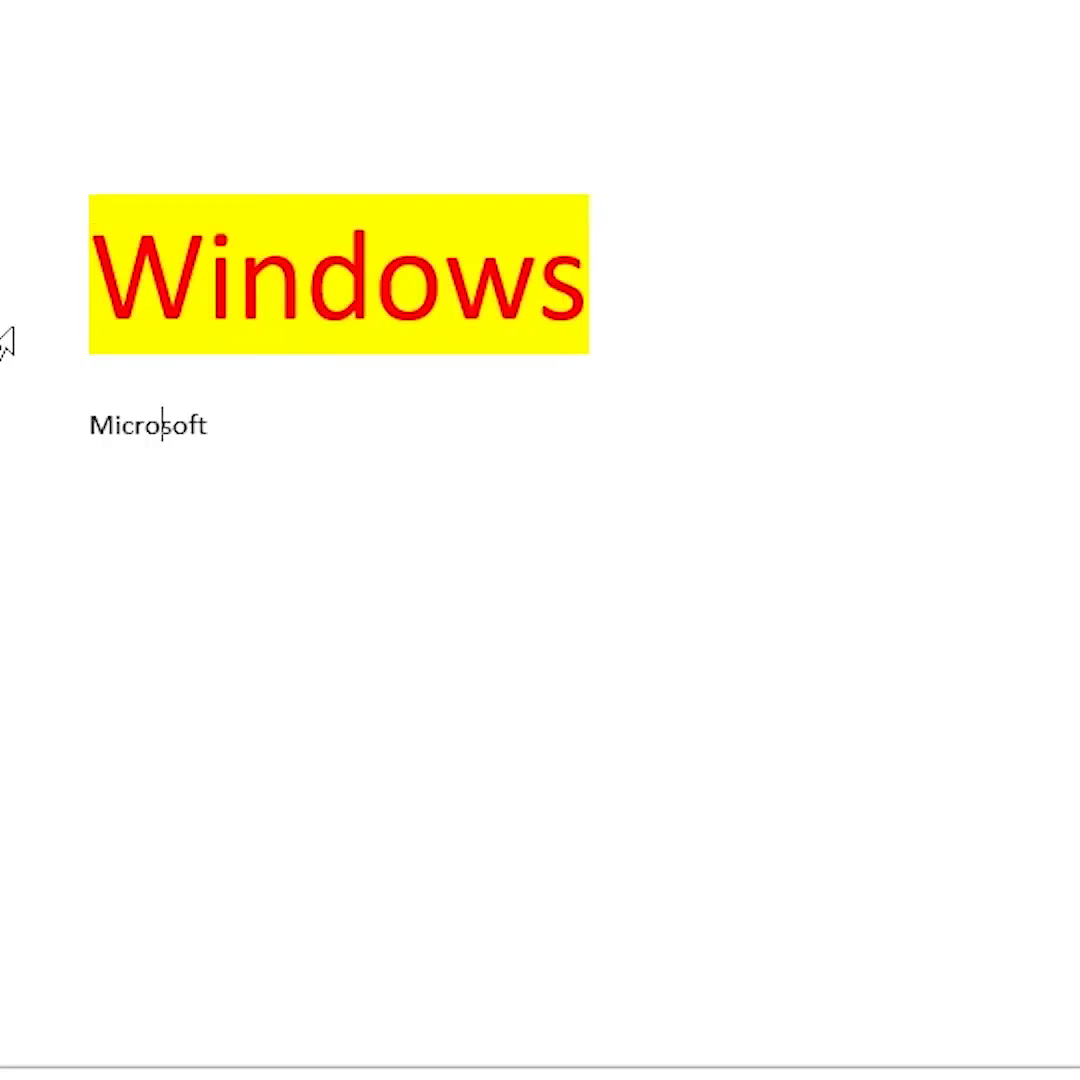
click(105, 512)
key(ctrl+c)
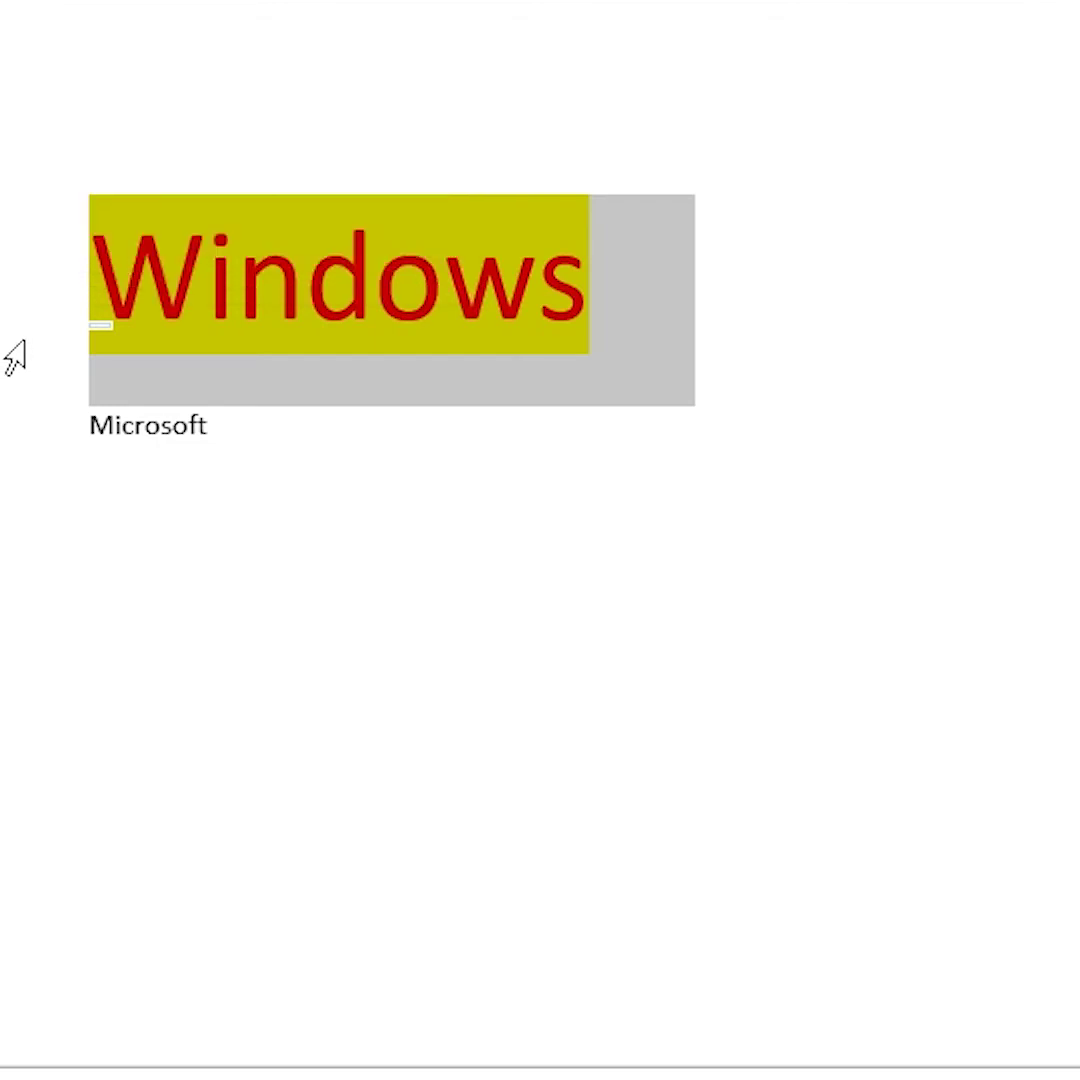
click(236, 429)
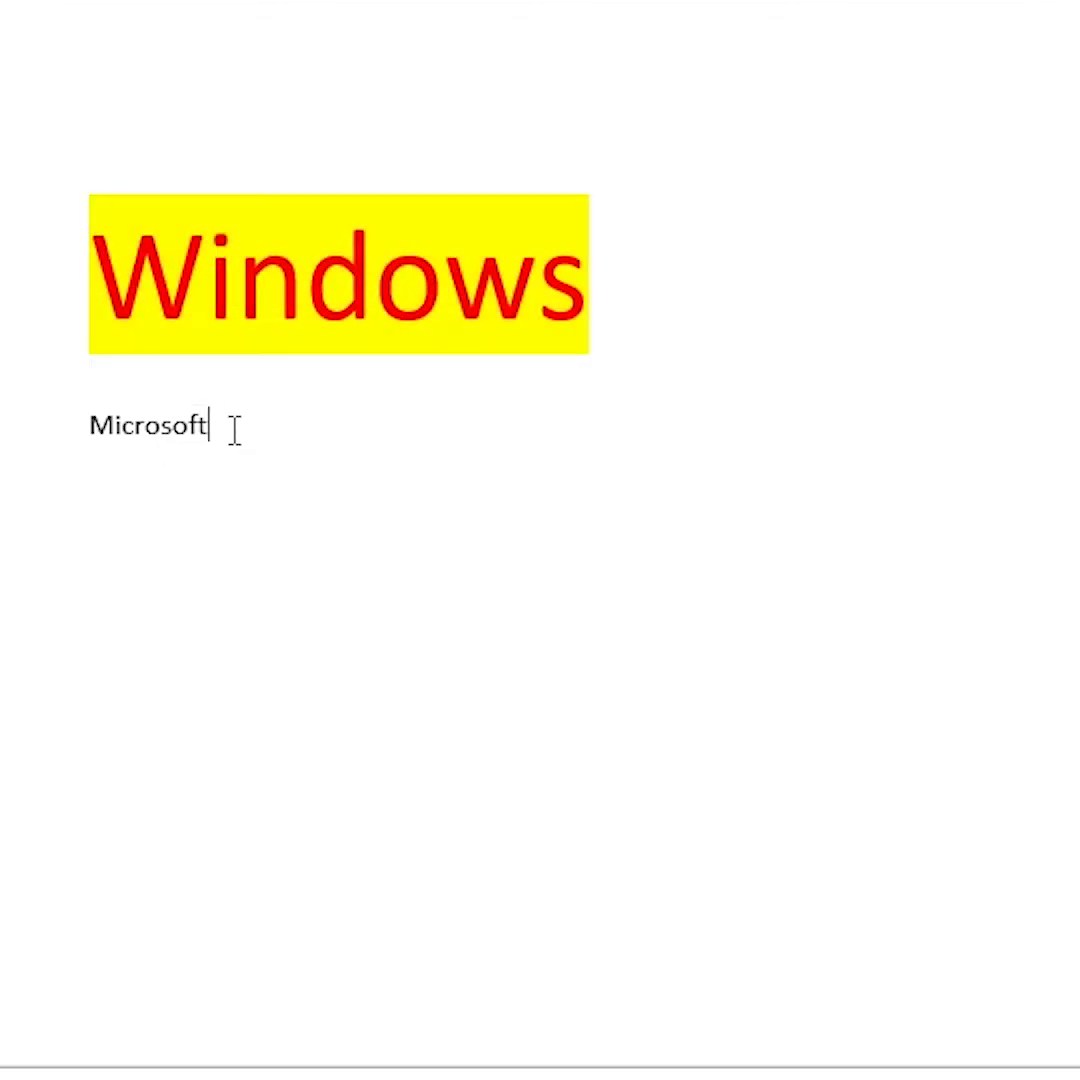
key(ctrl+v)
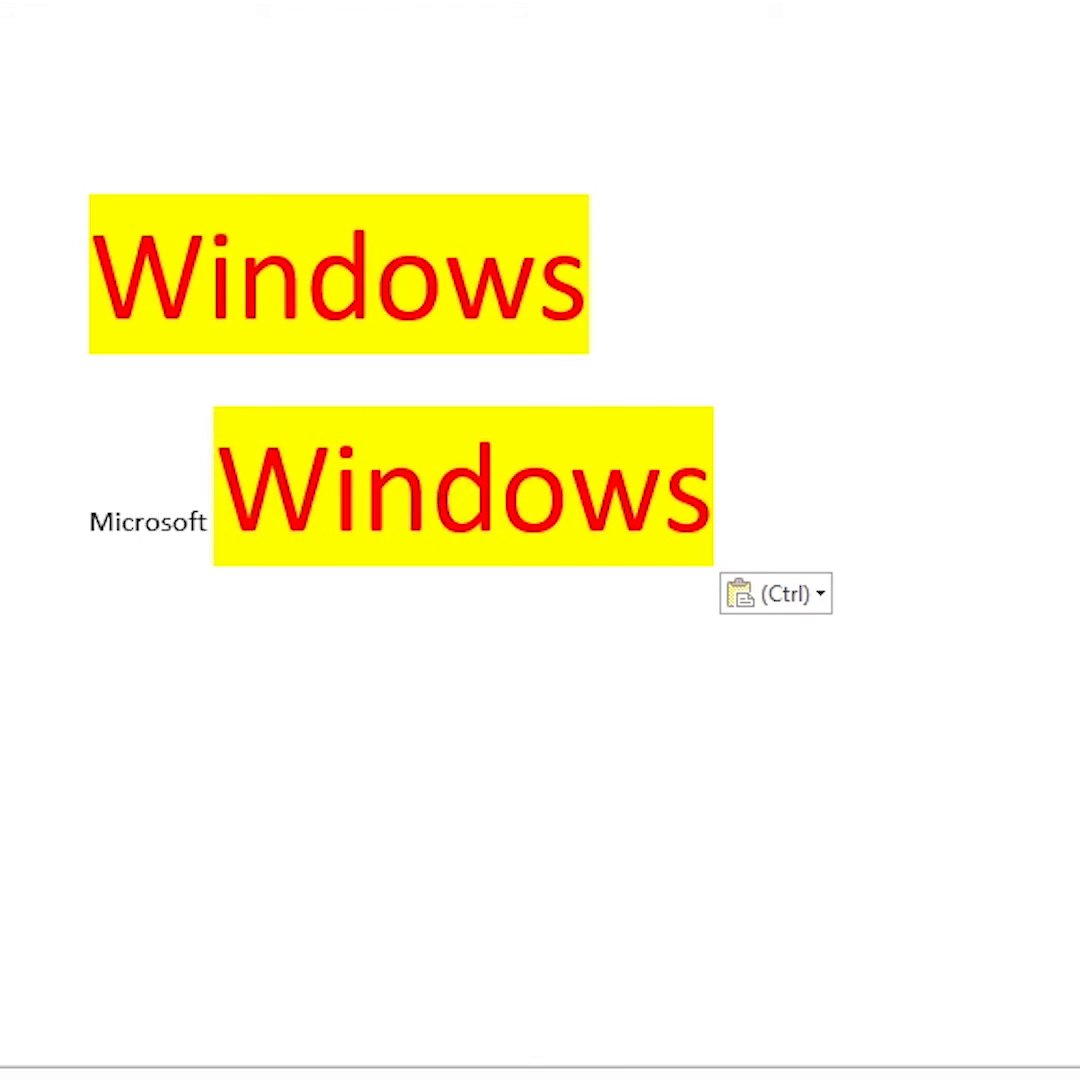
Step: Change the paste option of the pasted "Windows" beside "Microsoft" to Keep Text Only
click(435, 508)
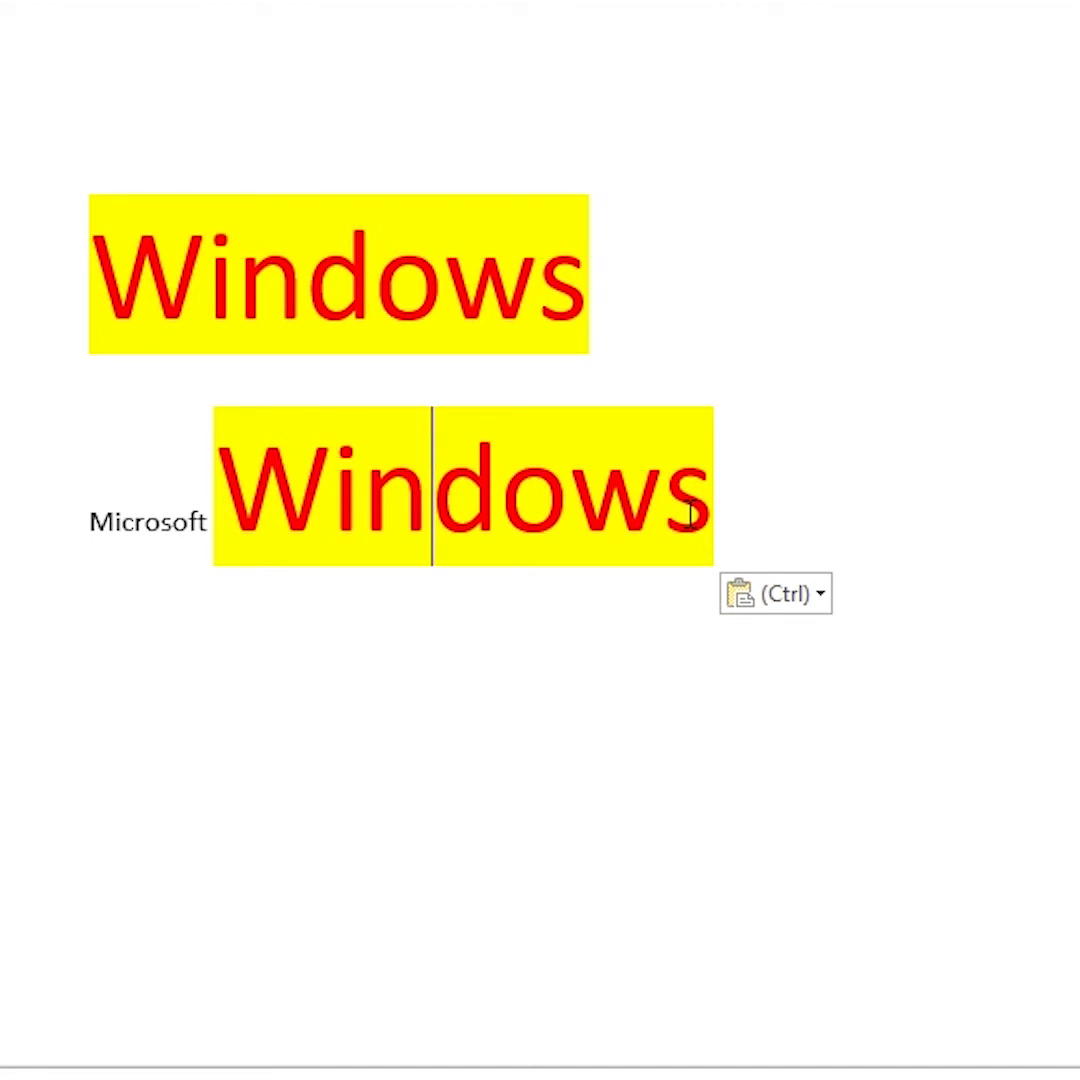
key(ctrl)
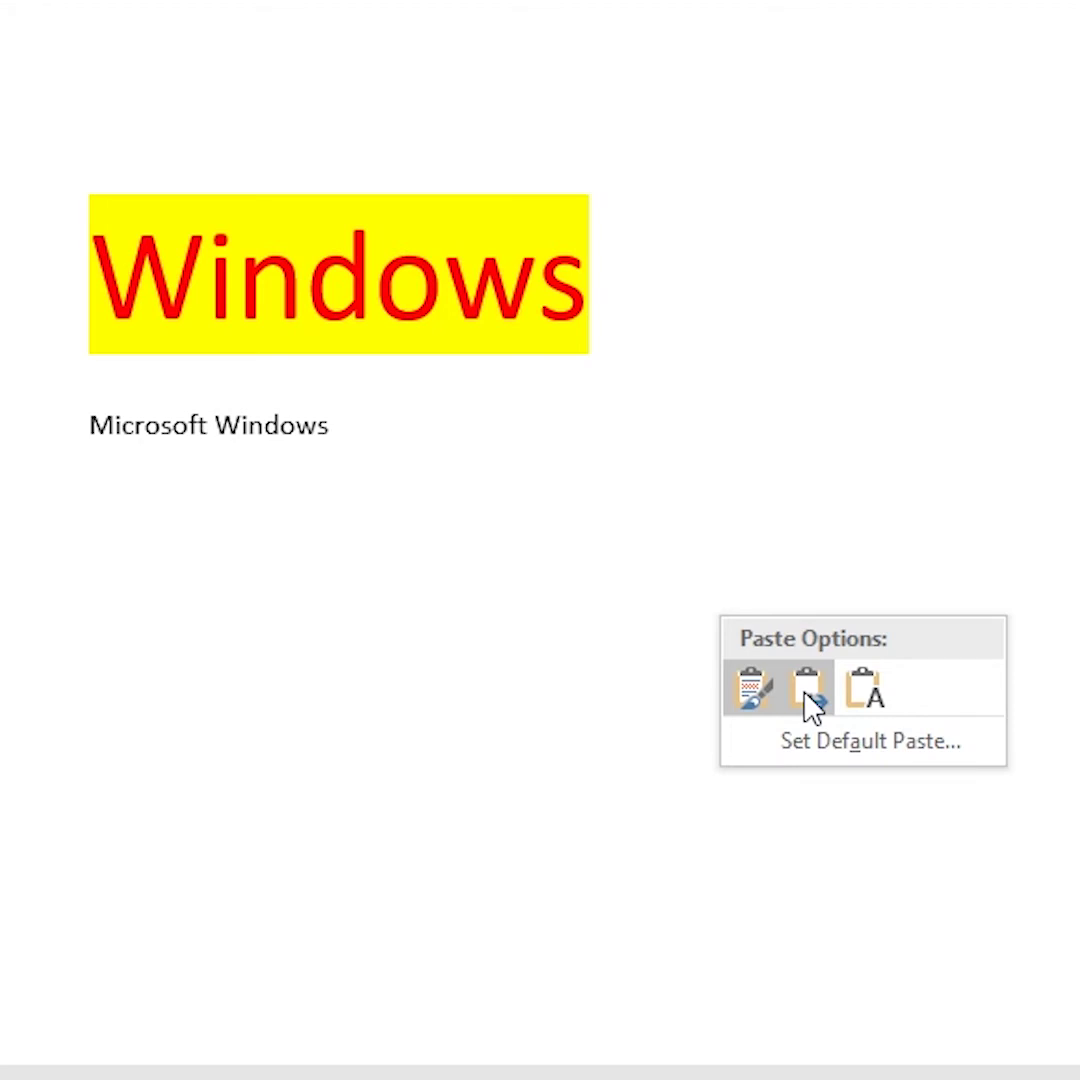
click(868, 705)
Step: Insert a hyperlink on the large highlighted "Windows" line that points to the Camtasia folder in Documents
click(31, 328)
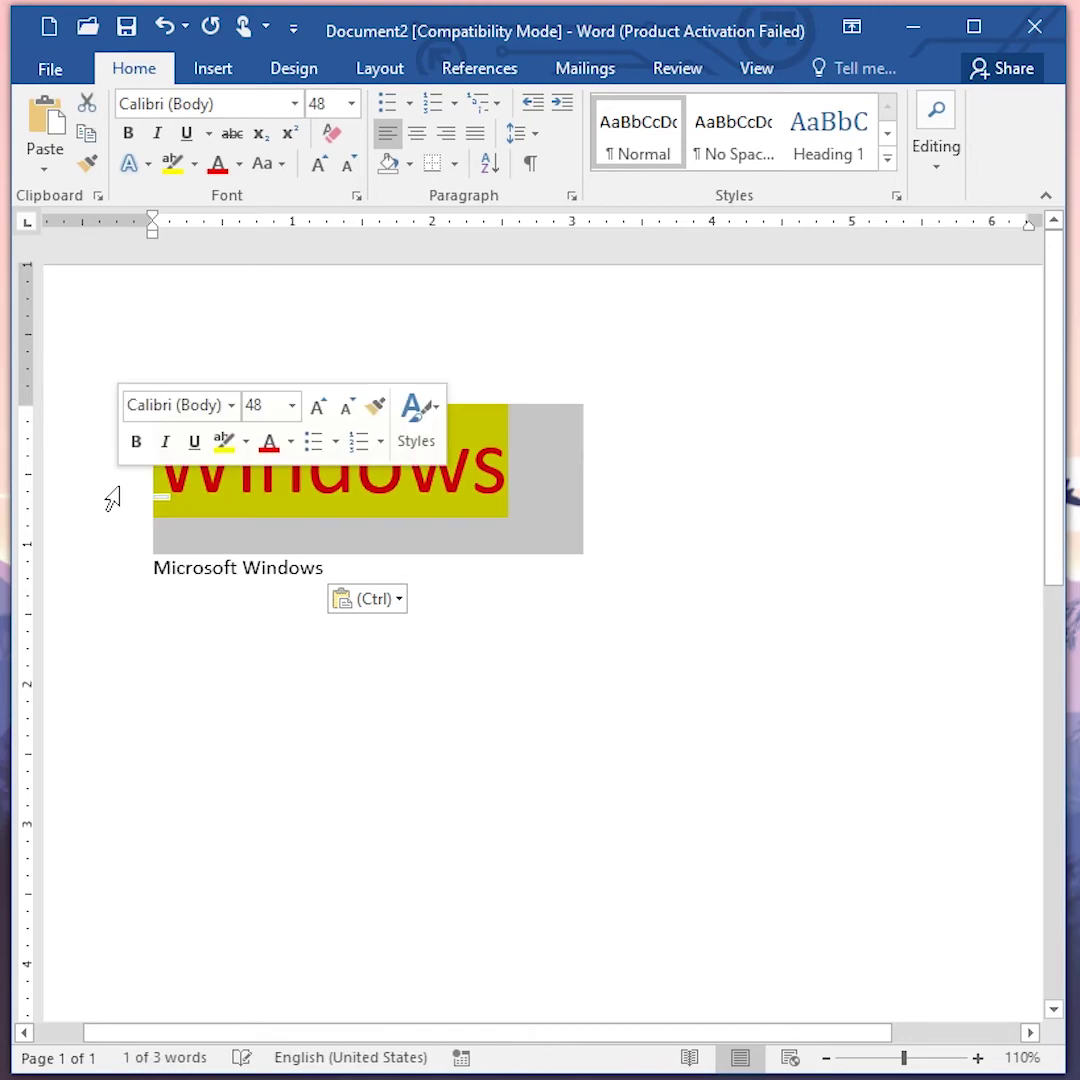
click(214, 70)
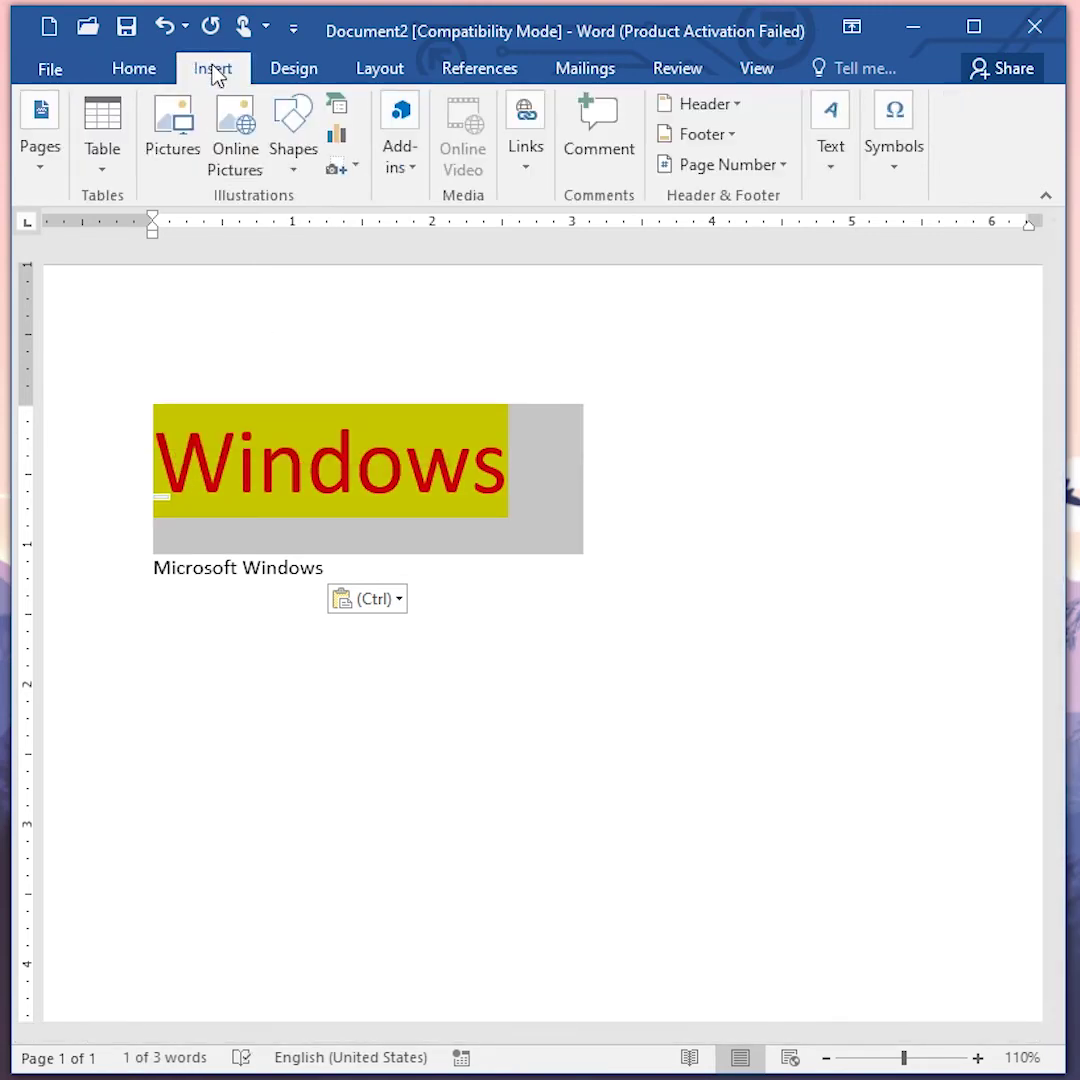
click(523, 170)
click(535, 266)
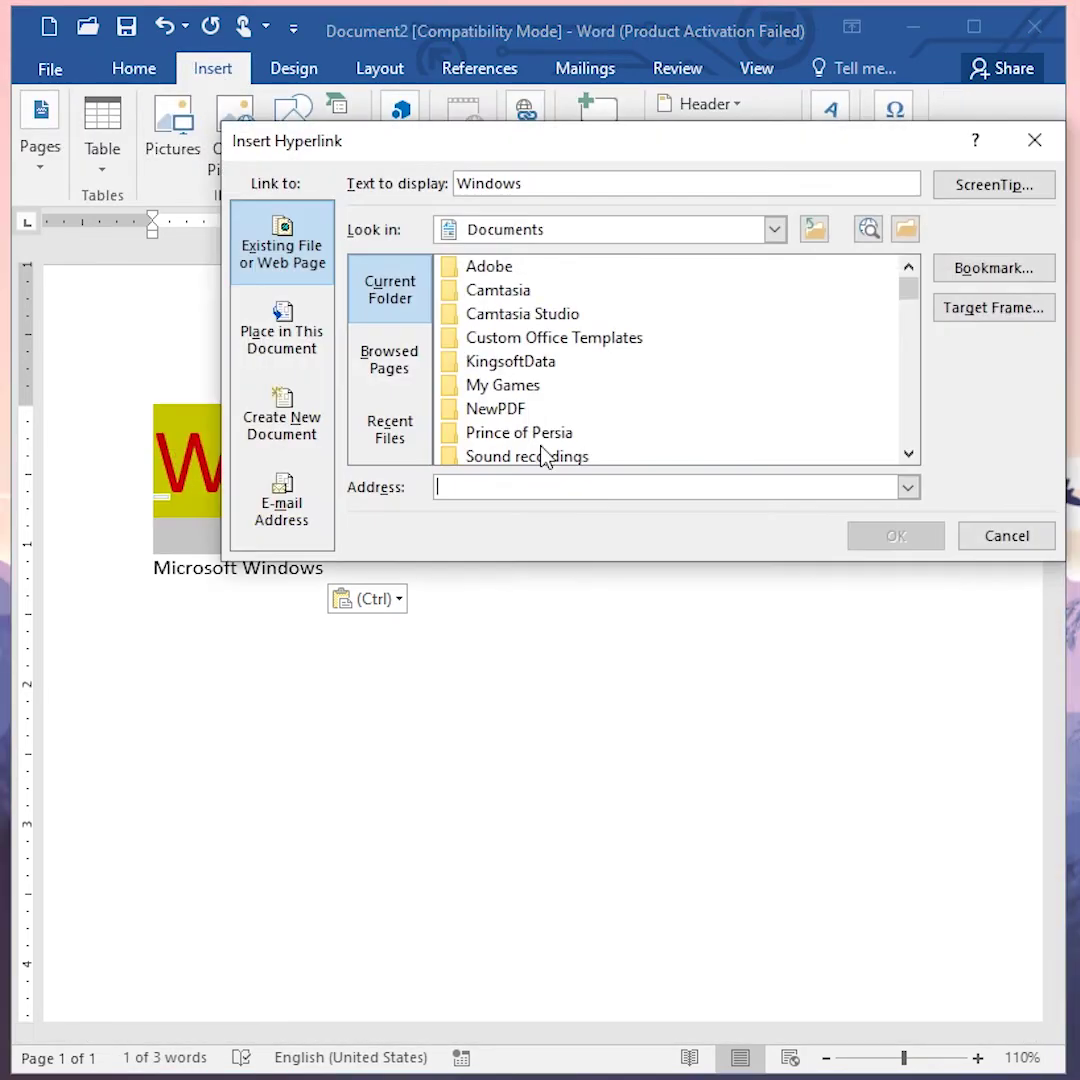
click(499, 297)
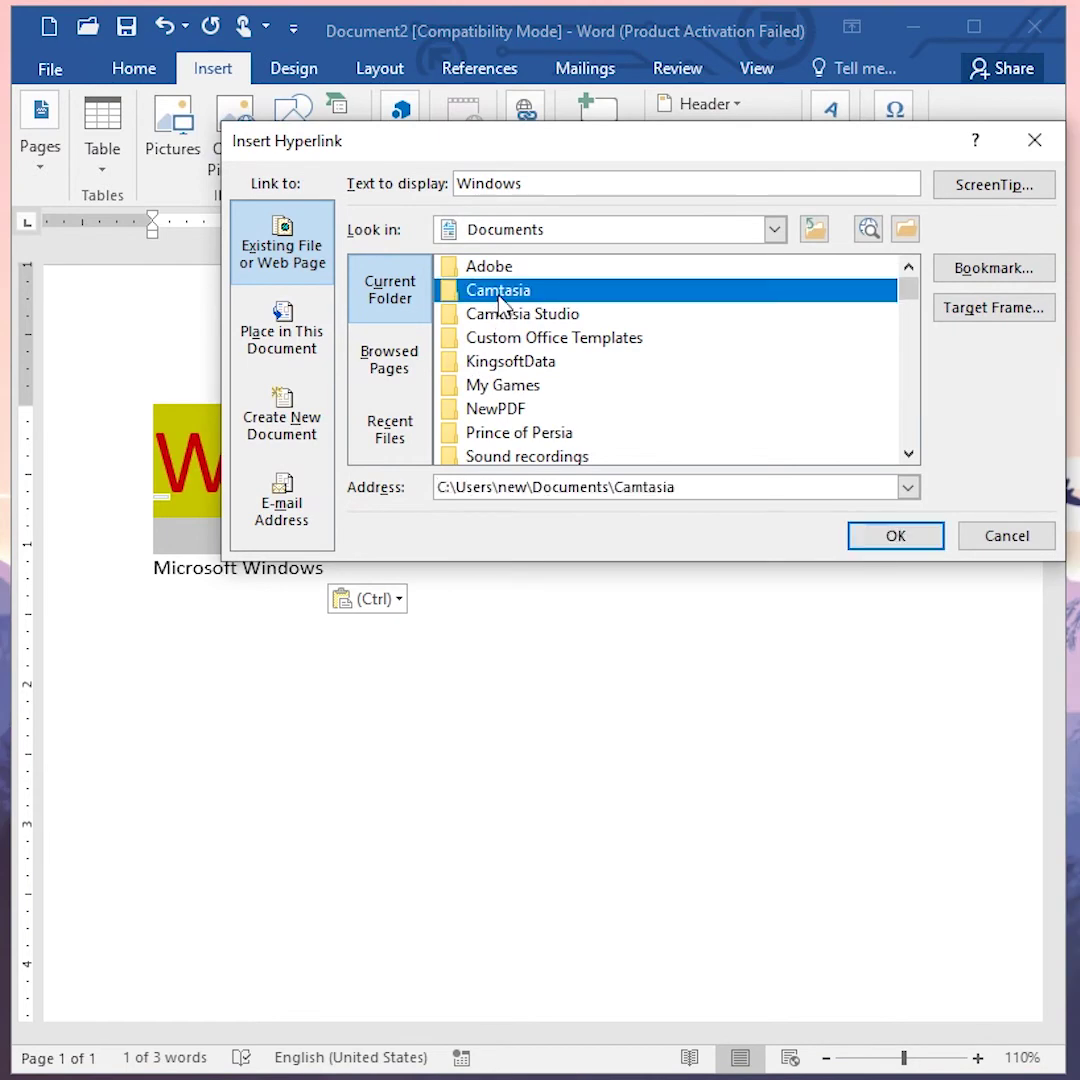
click(856, 540)
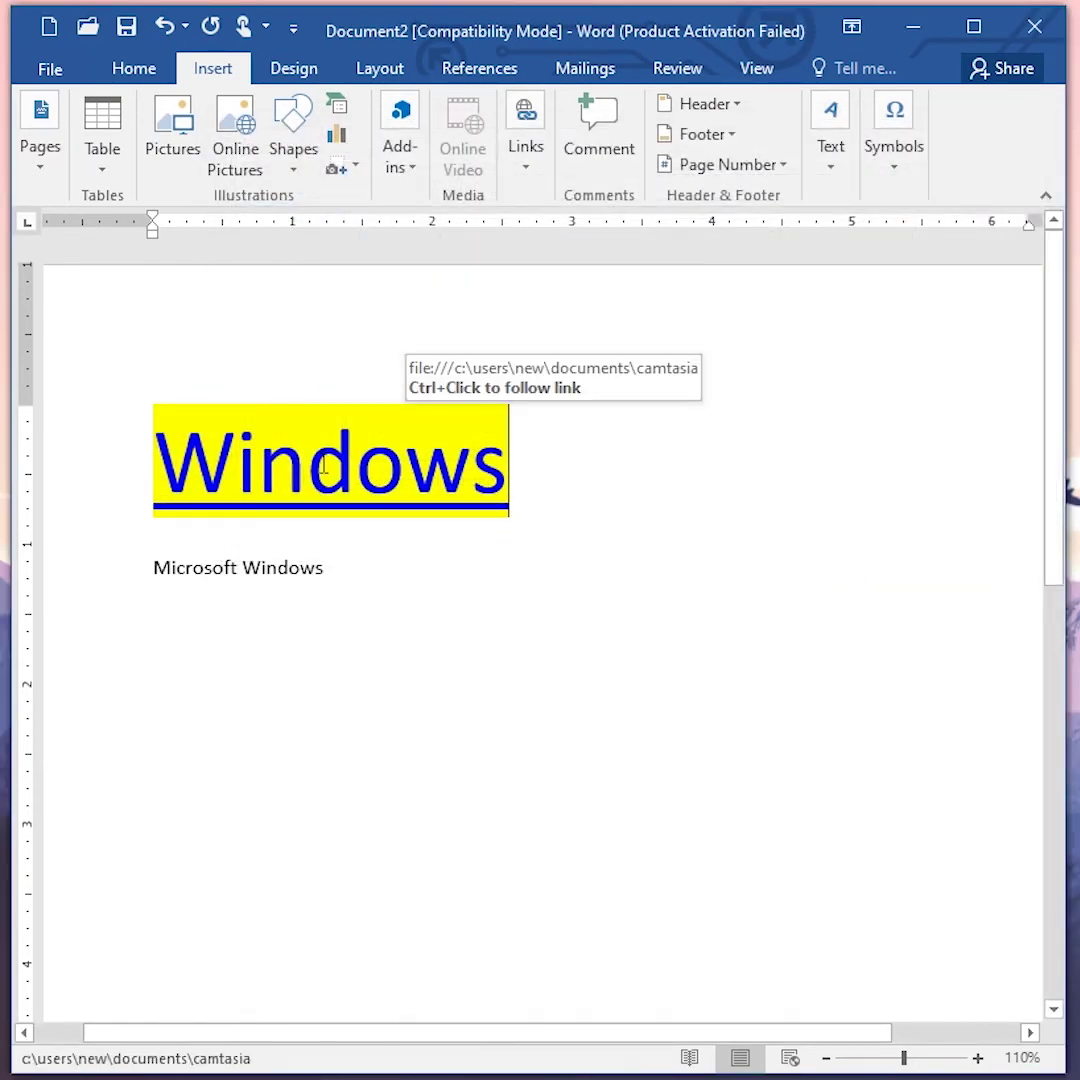
Step: Copy the plain word "Windows" after "Microsoft" and delete it from the line
click(103, 520)
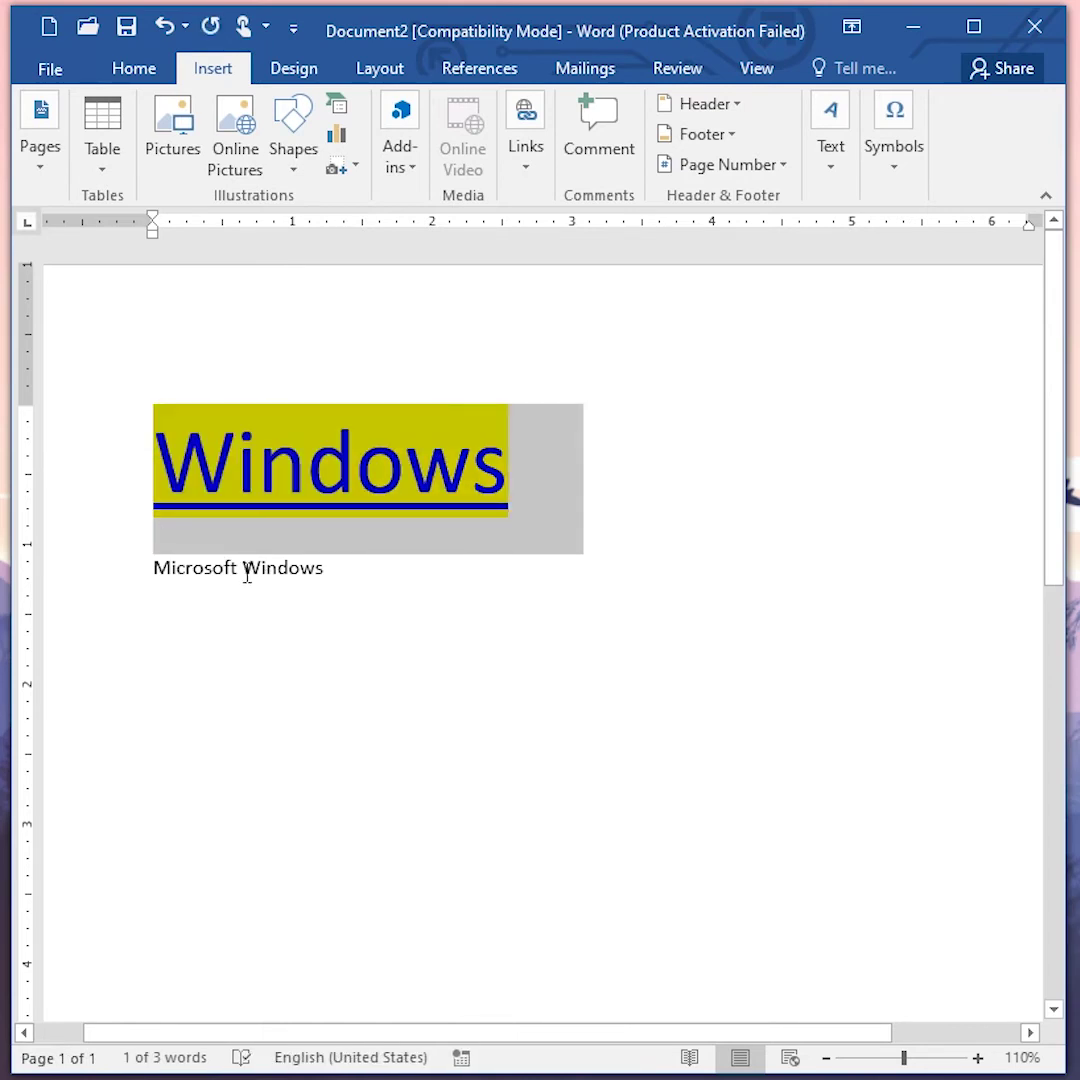
drag(243, 571, 338, 583)
key(ctrl+c)
key(Delete)
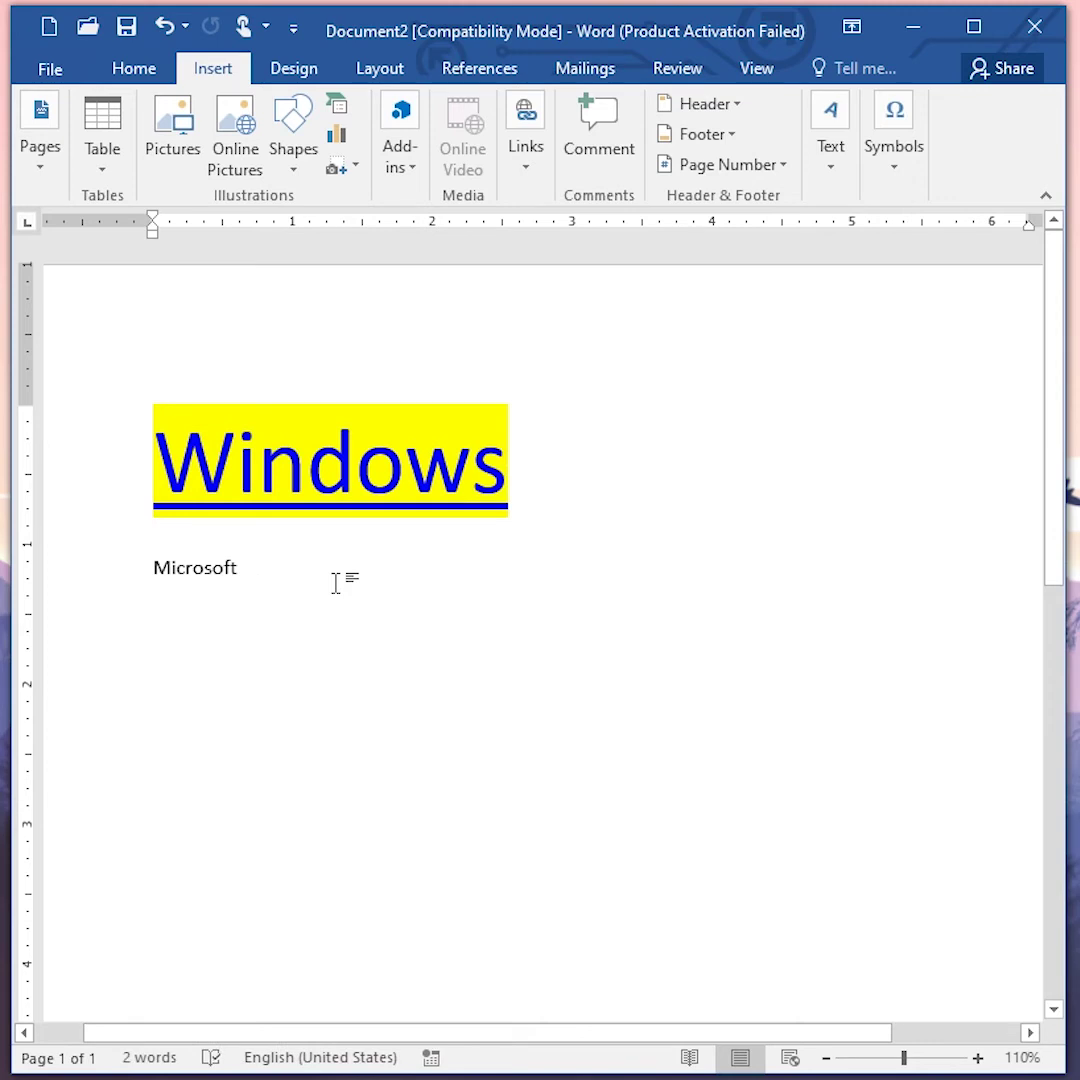
Step: Paste the linked "Windows" after "Microsoft", try the Merge Formatting paste option, and settle on Keep Text Only
key(ctrl+v)
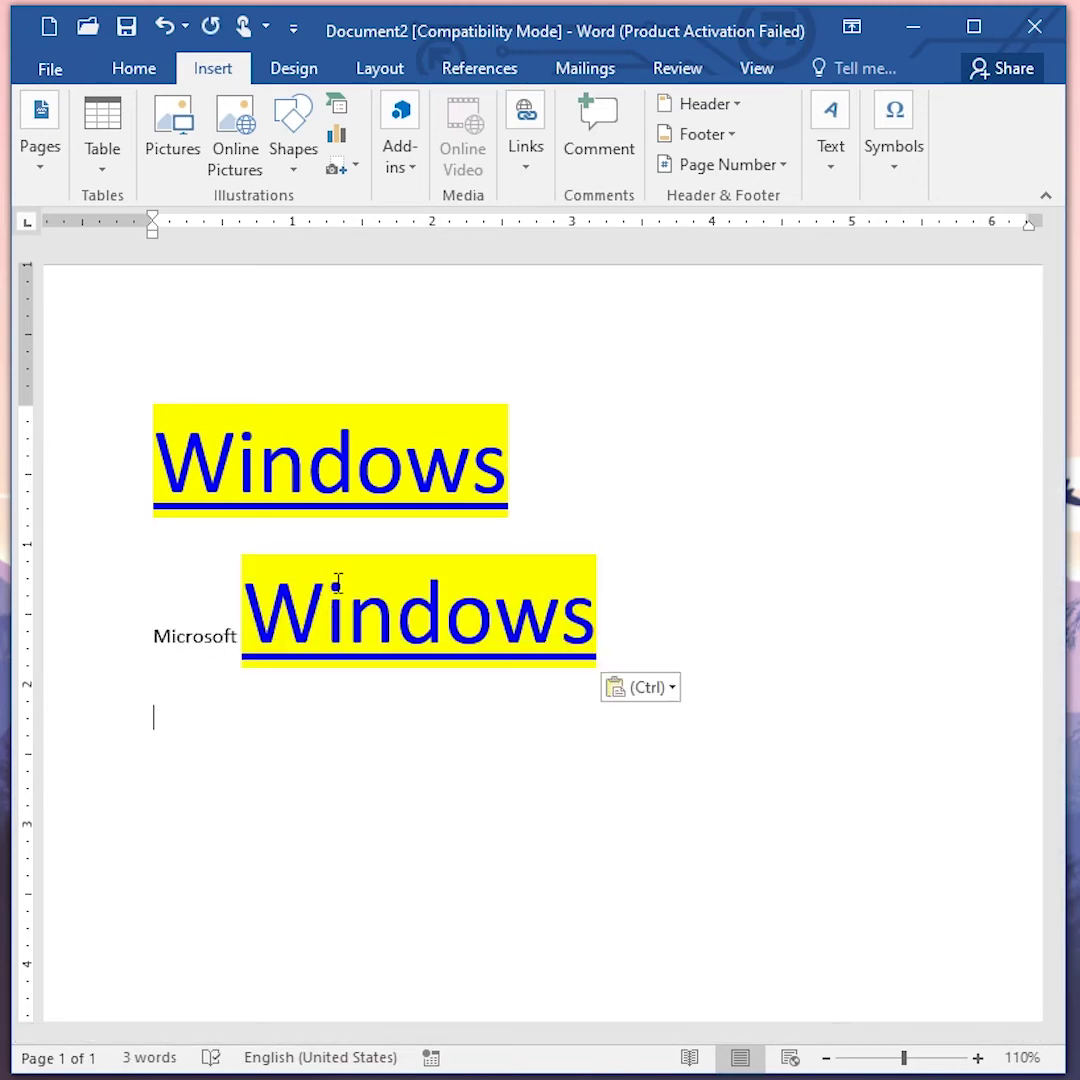
key(ctrl)
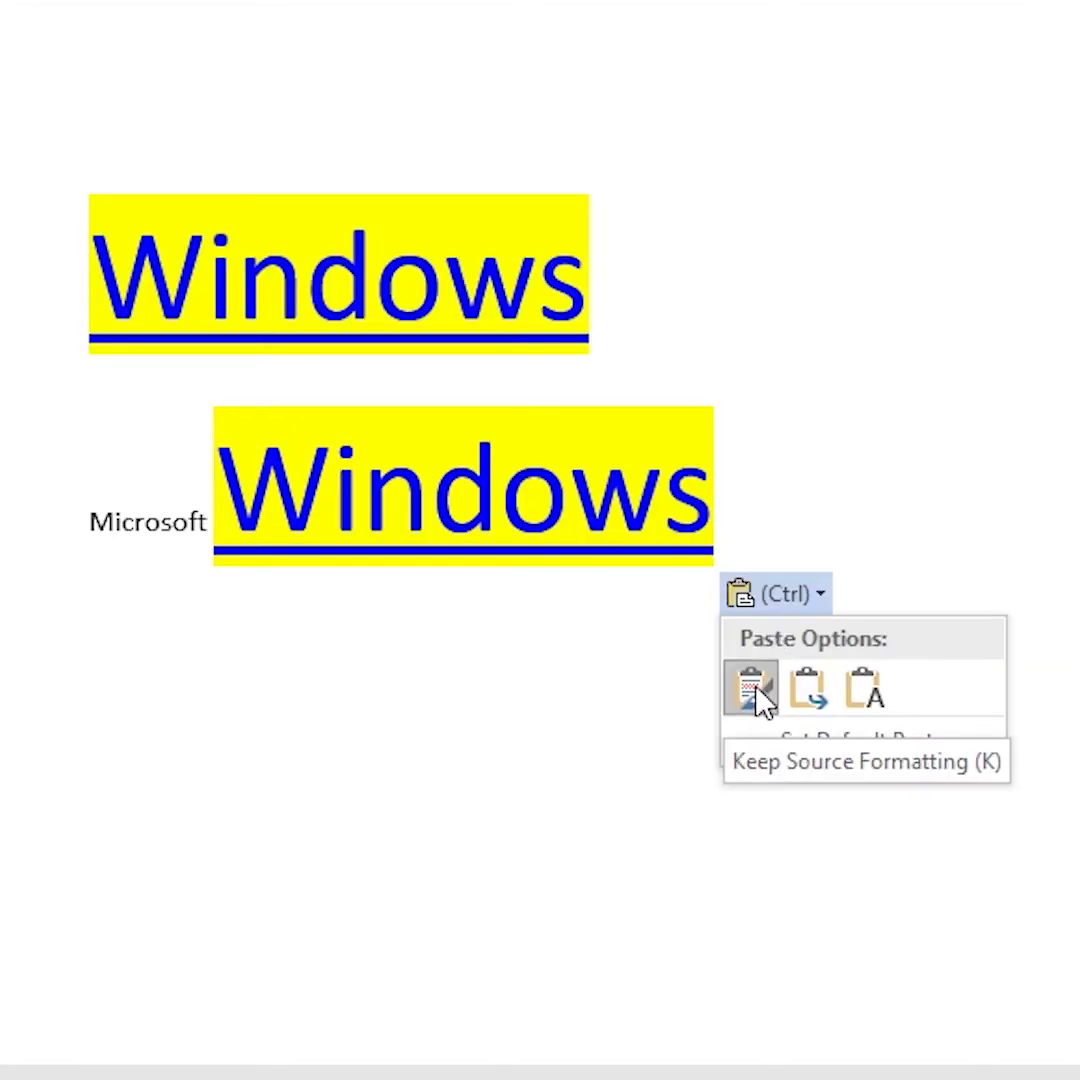
click(806, 712)
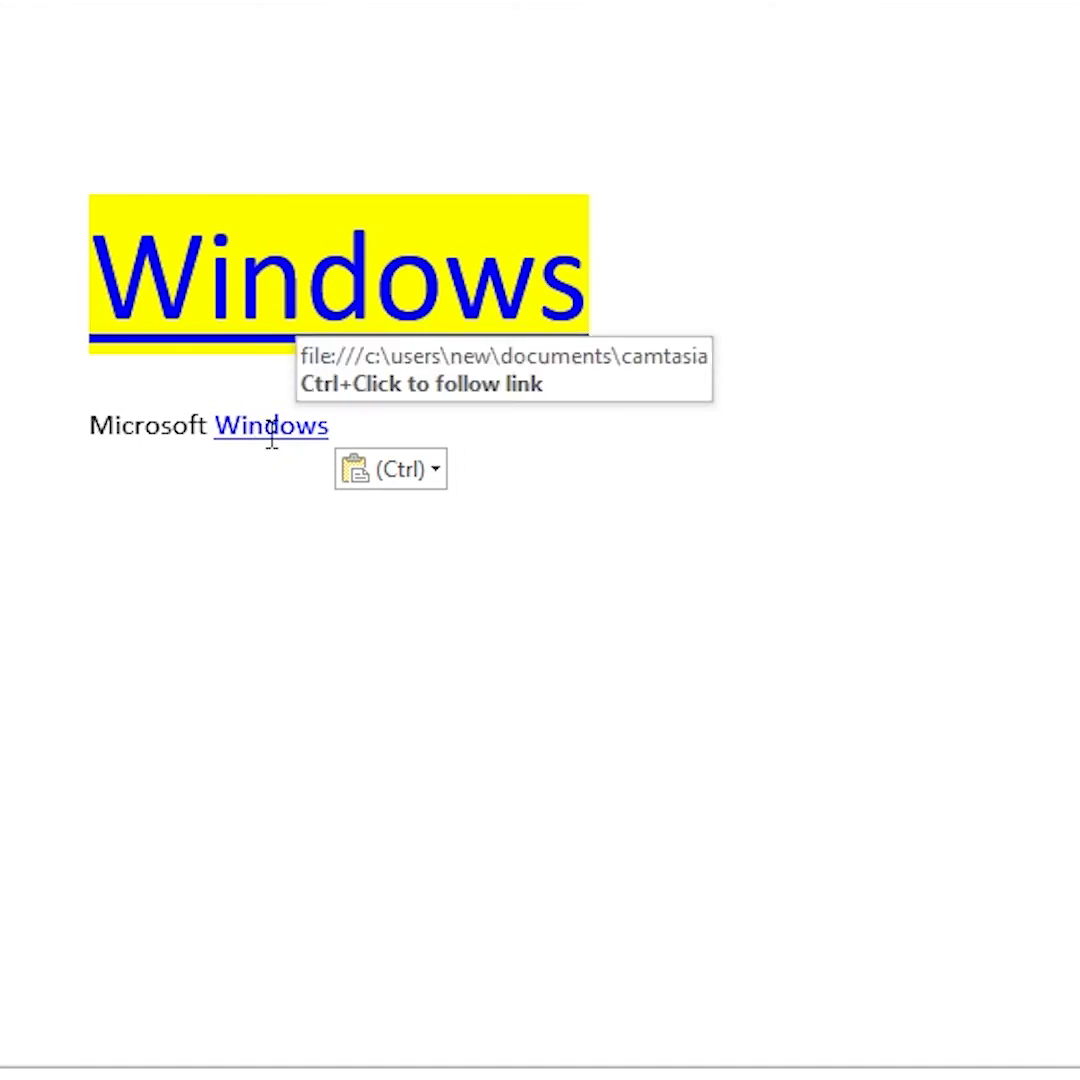
key(ctrl)
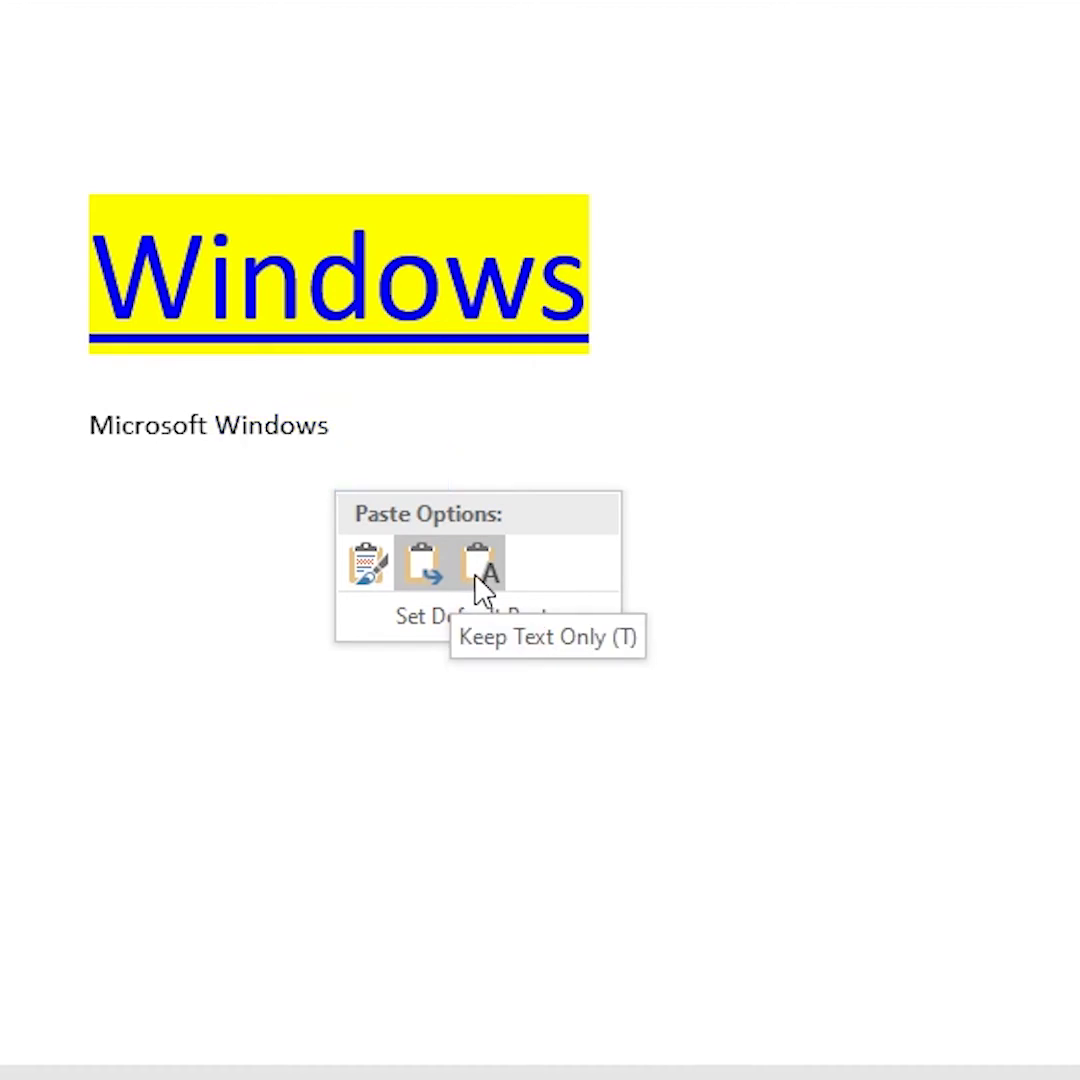
click(480, 588)
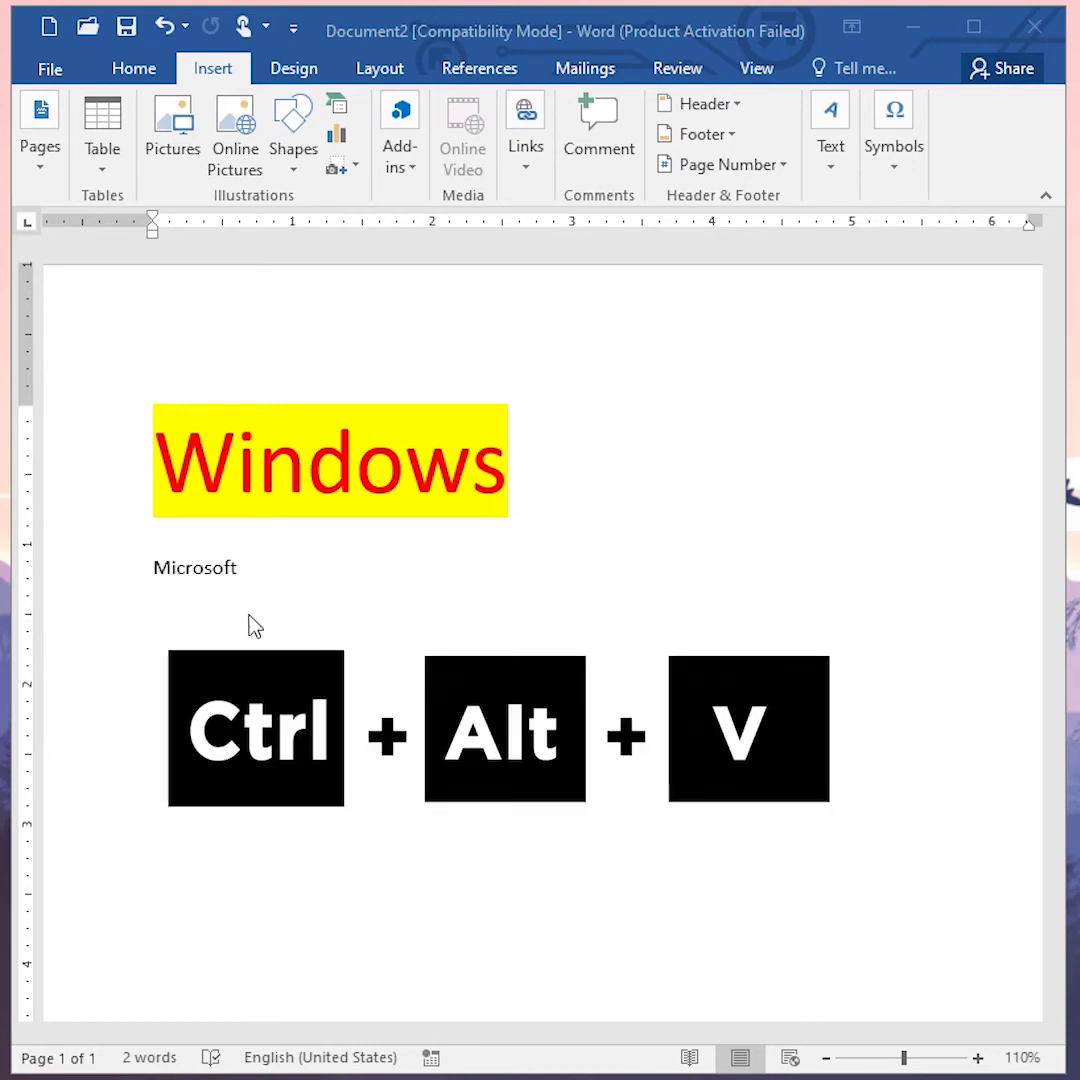
Step: Copy the highlighted red "Windows" line and paste it after "Microsoft" with Paste Special as Picture (Enhanced Metafile), selecting the pasted picture
click(74, 515)
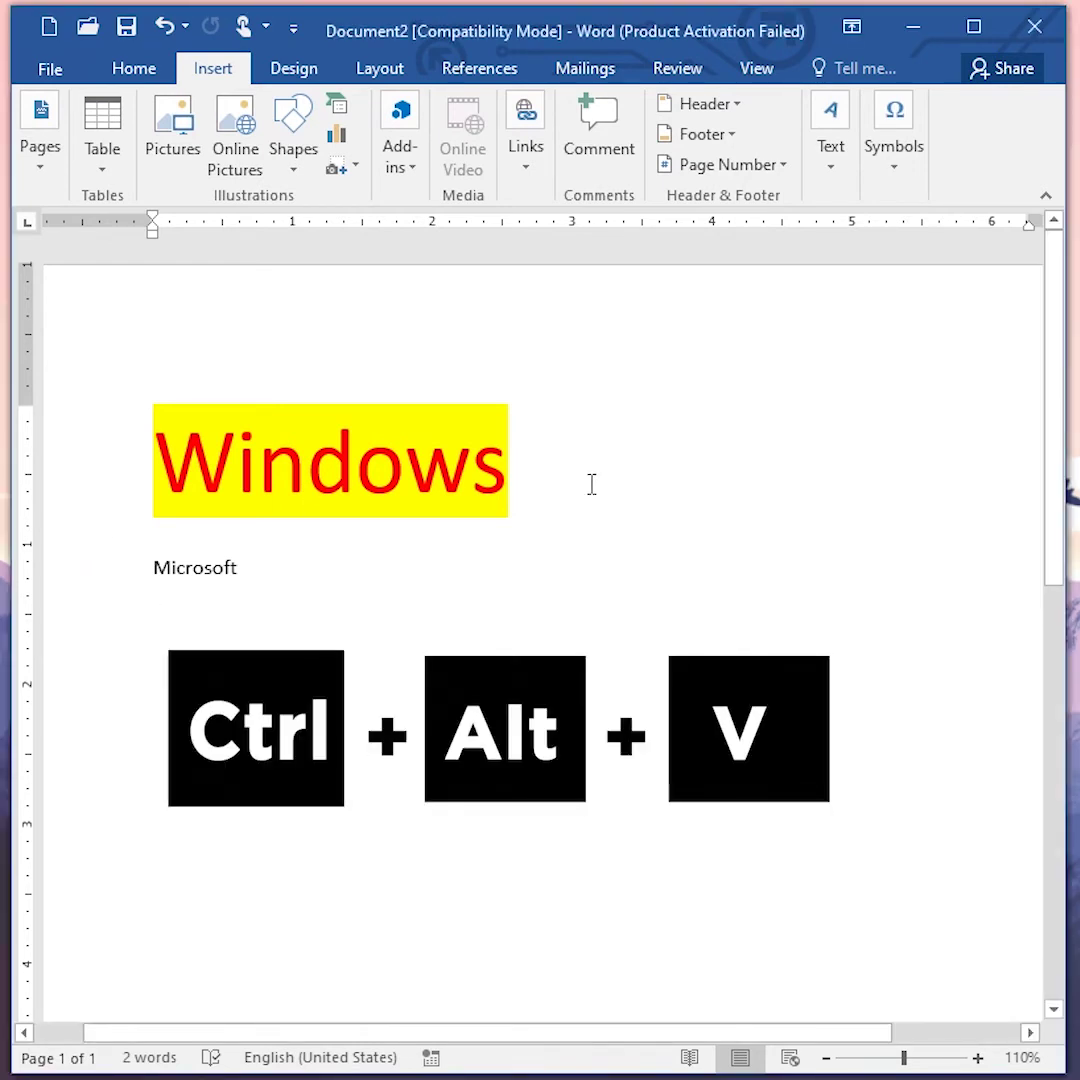
drag(590, 482, 155, 493)
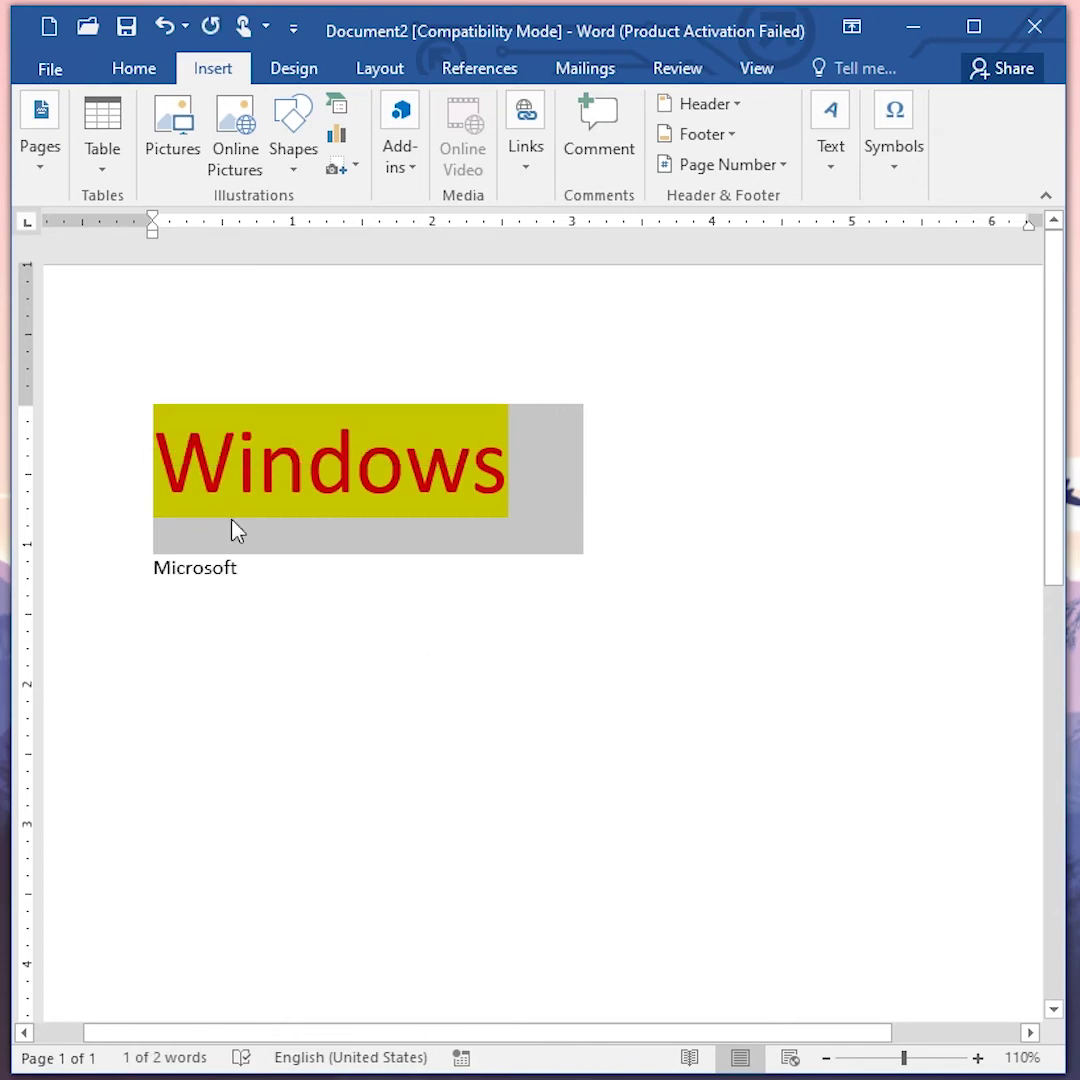
click(260, 571)
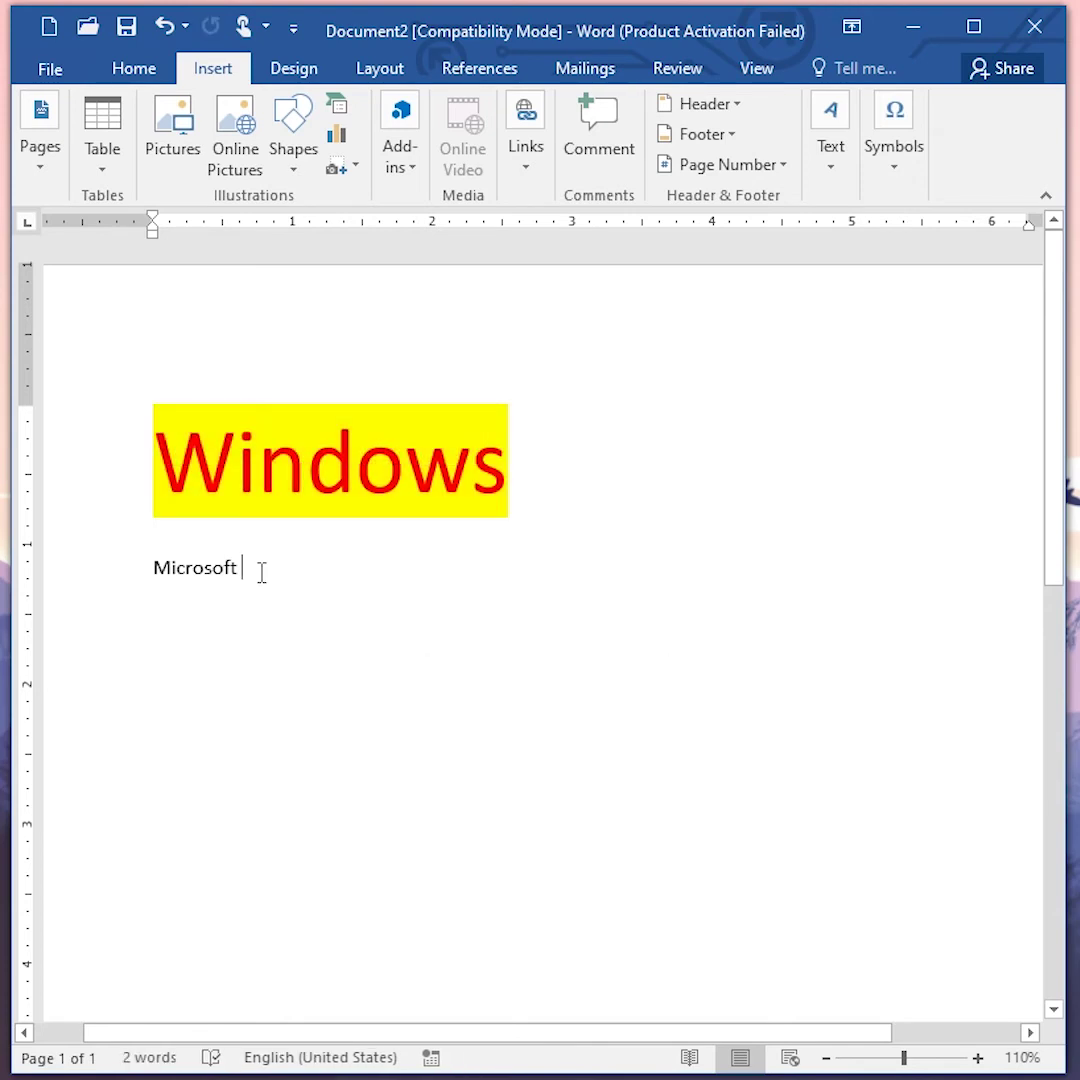
key(ctrl+alt+v)
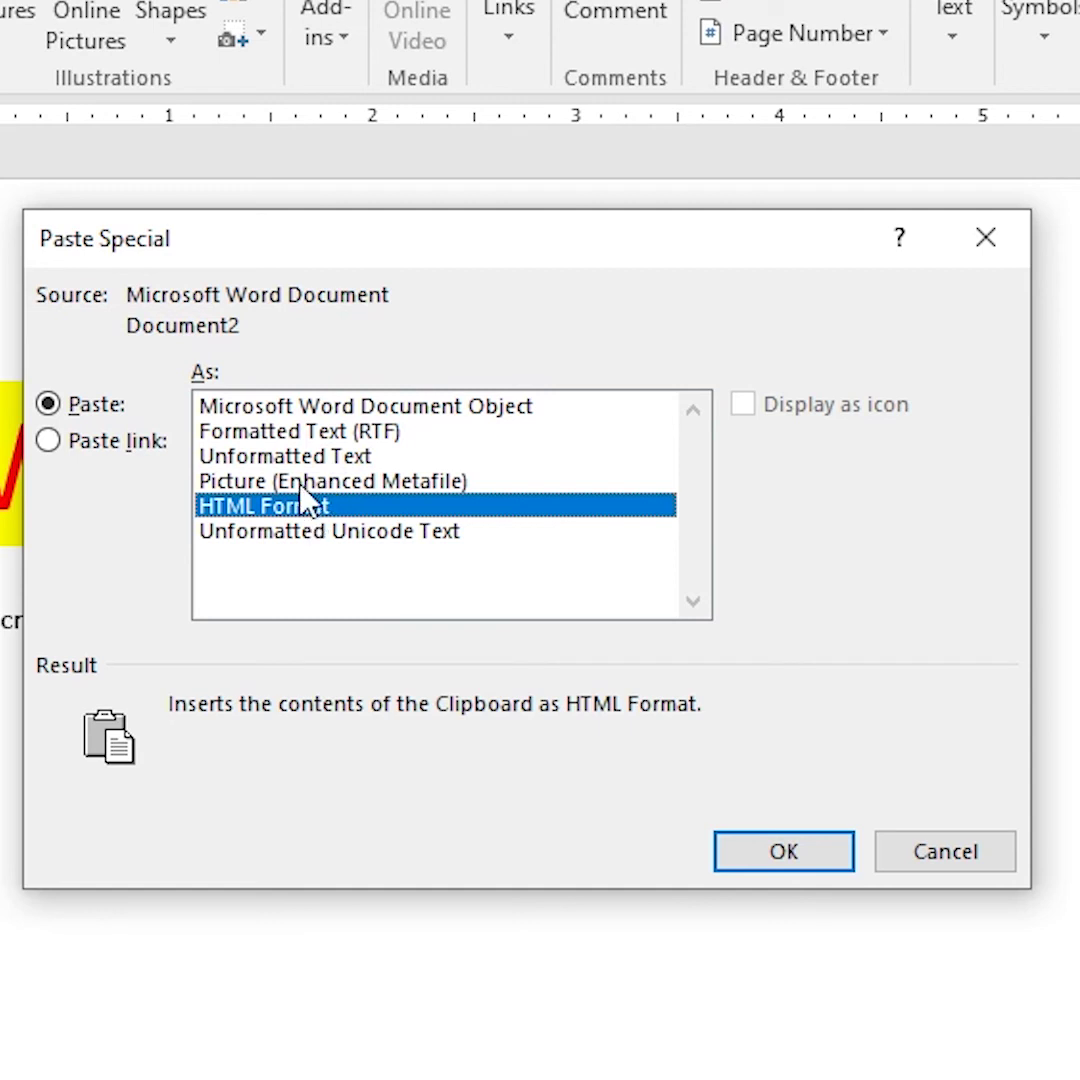
click(310, 482)
click(784, 851)
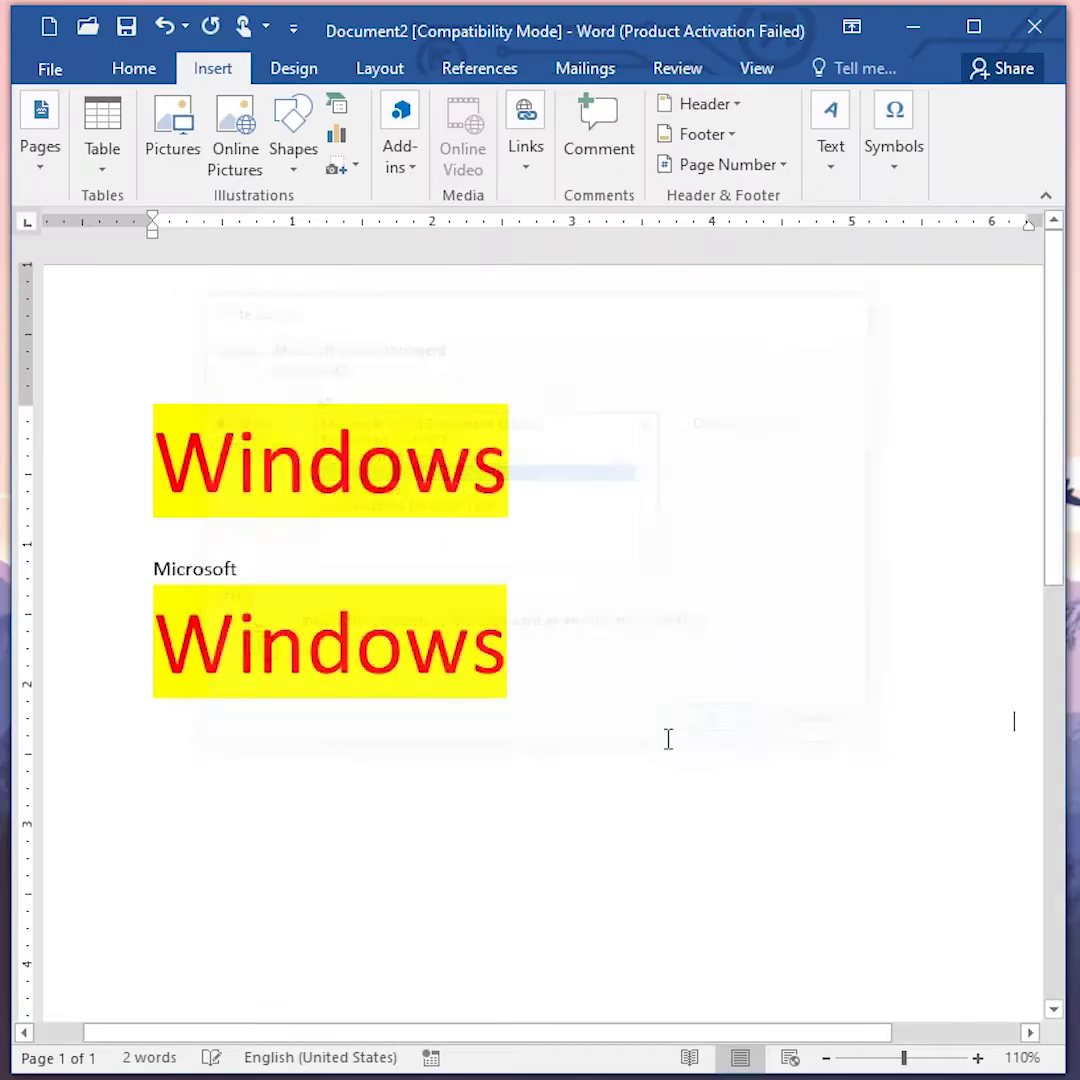
click(374, 672)
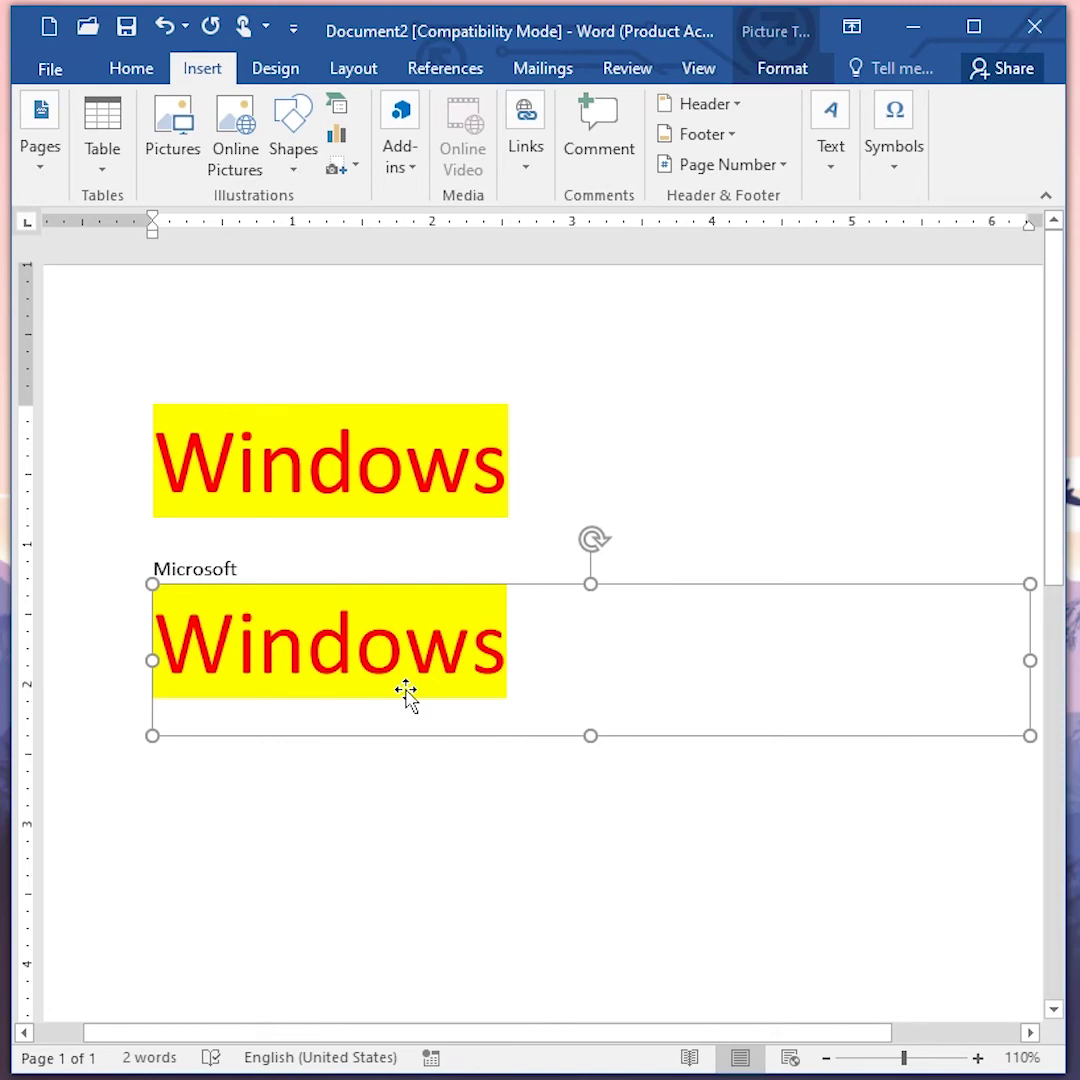
Step: Paste the copied "Windows" line over the selected picture with Paste Special in HTML Format
click(110, 70)
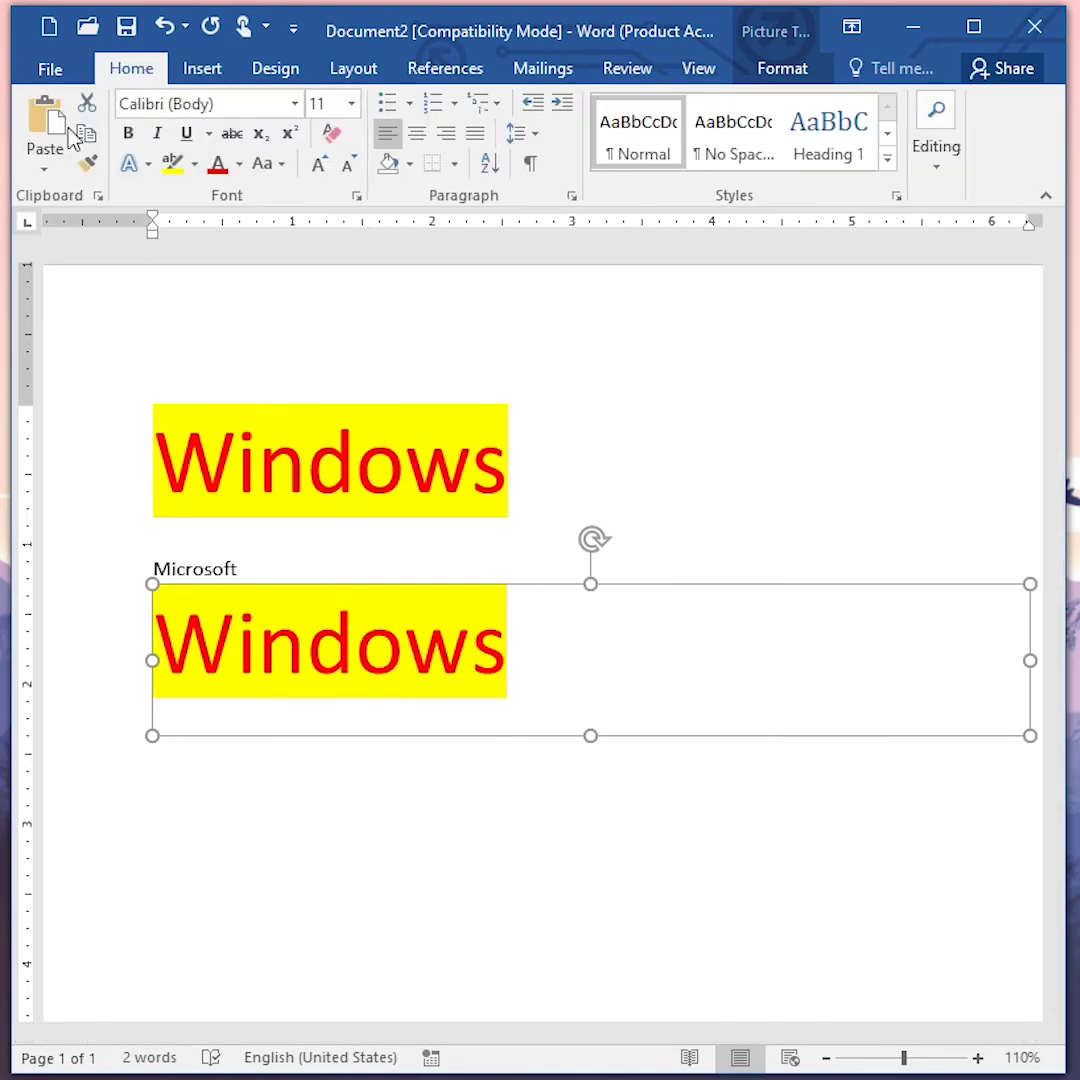
click(44, 168)
click(72, 270)
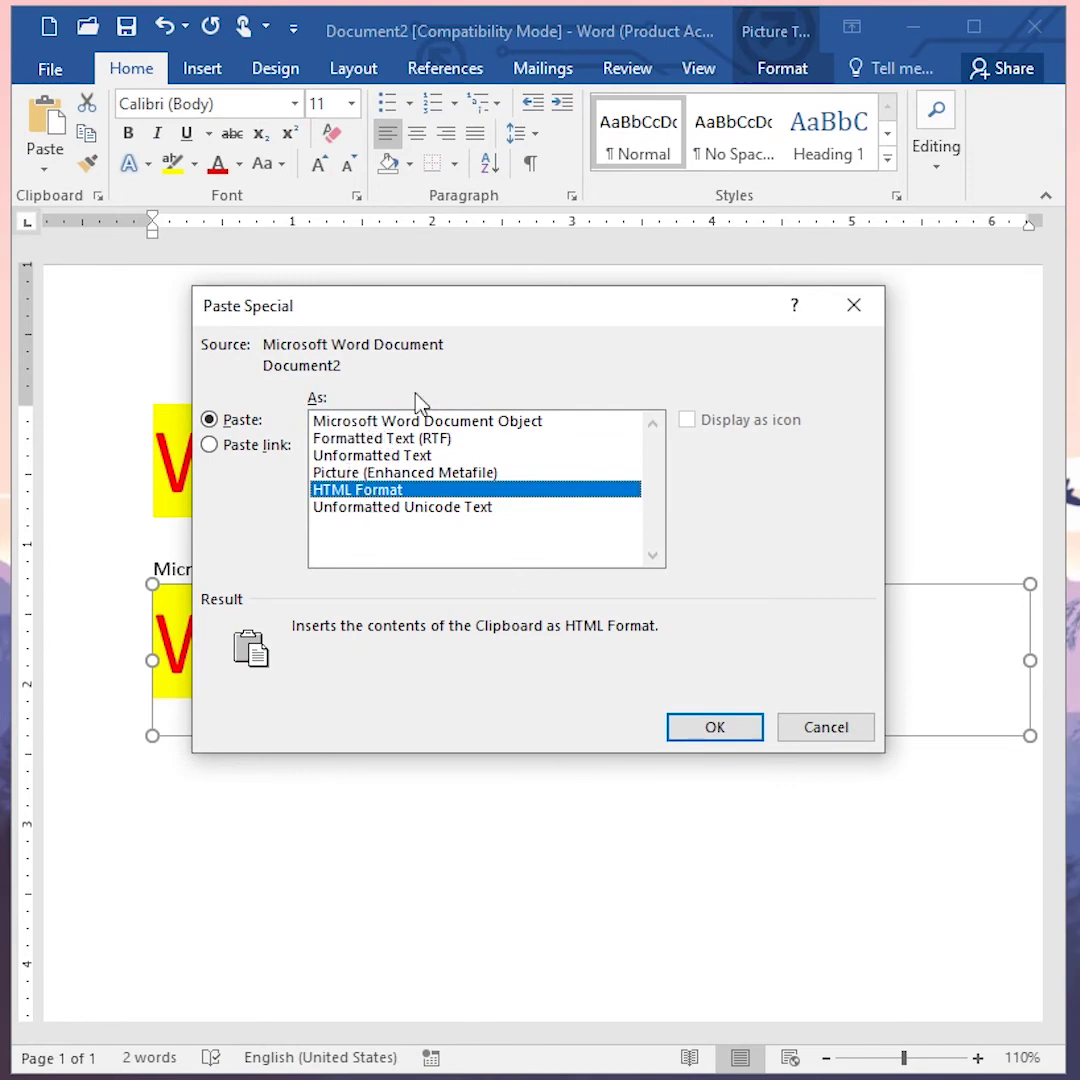
click(715, 727)
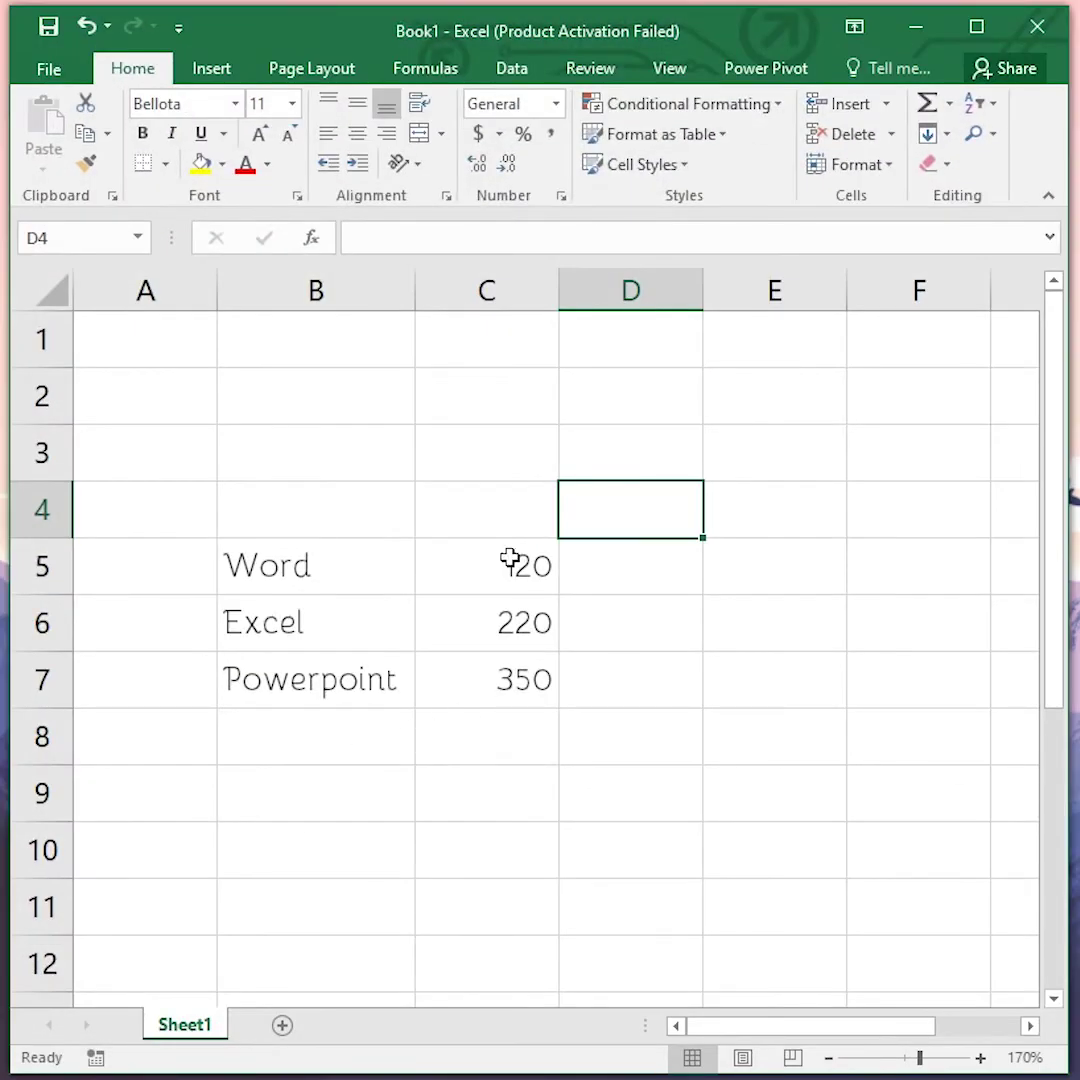
Step: In the Excel workbook, copy the Word, Excel and Powerpoint rows with their numbers in B5:C7
drag(304, 566, 470, 692)
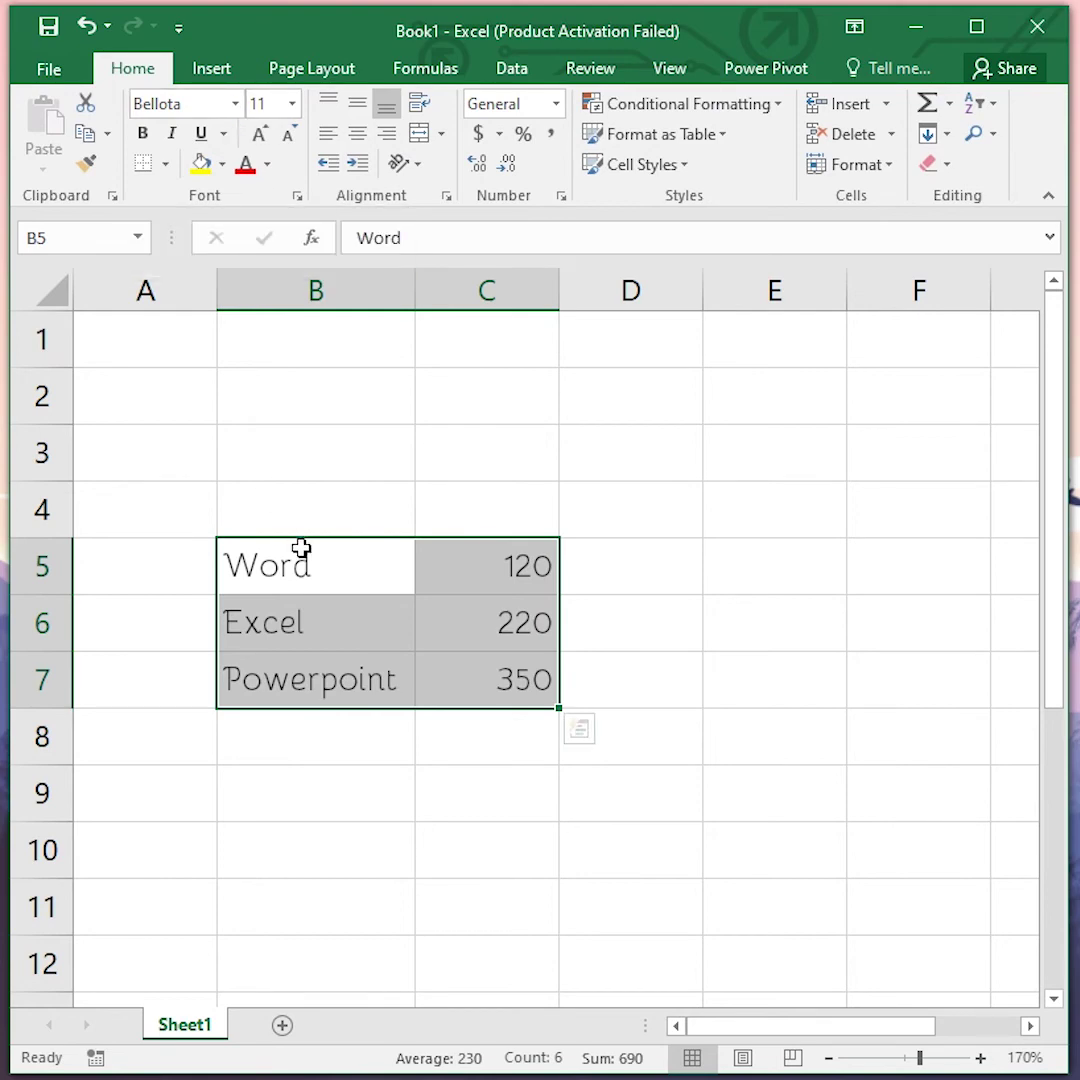
right_click(343, 579)
click(405, 626)
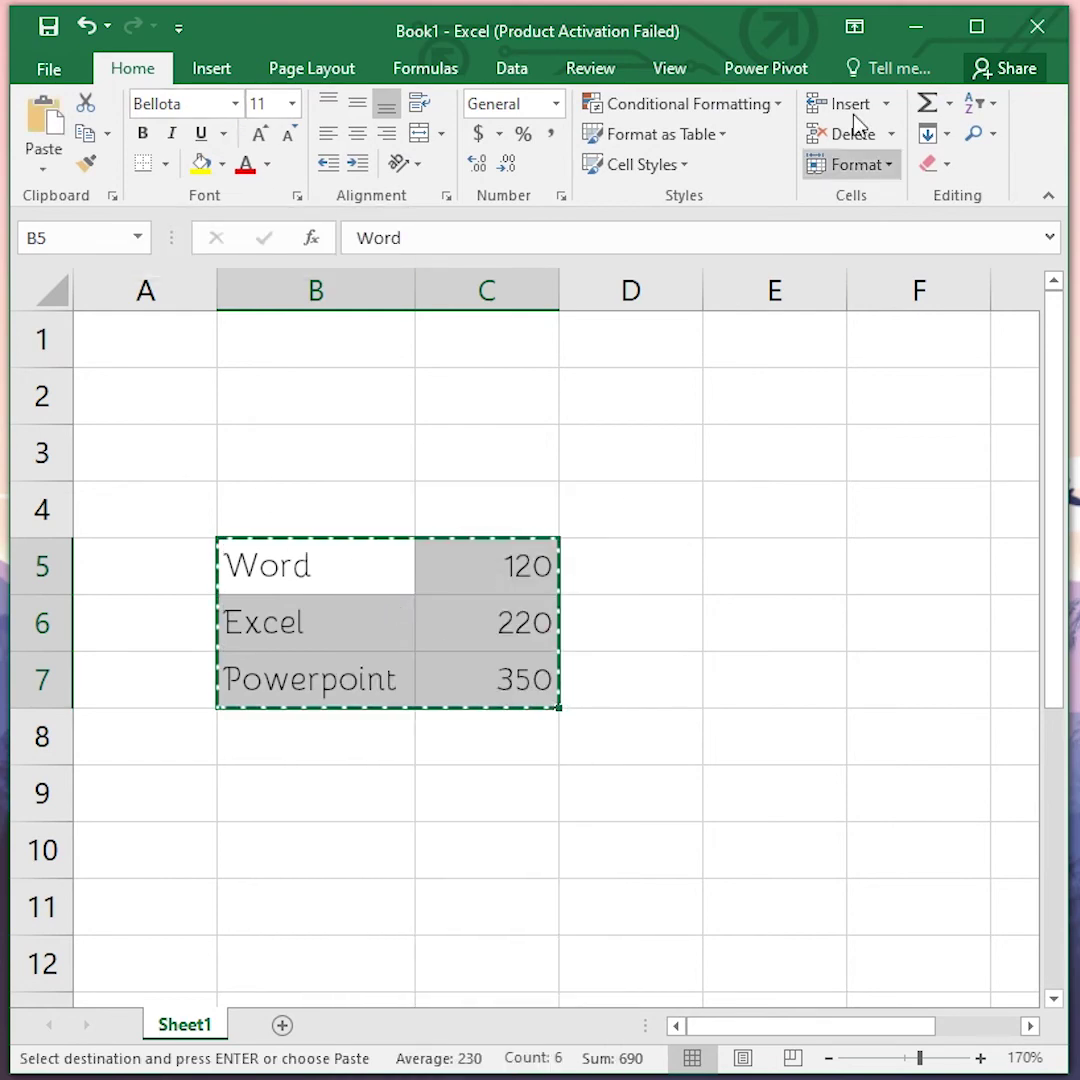
Step: Switch to the blank Word document, paste the copied Excel cells as Picture, and select the pasted picture
click(915, 28)
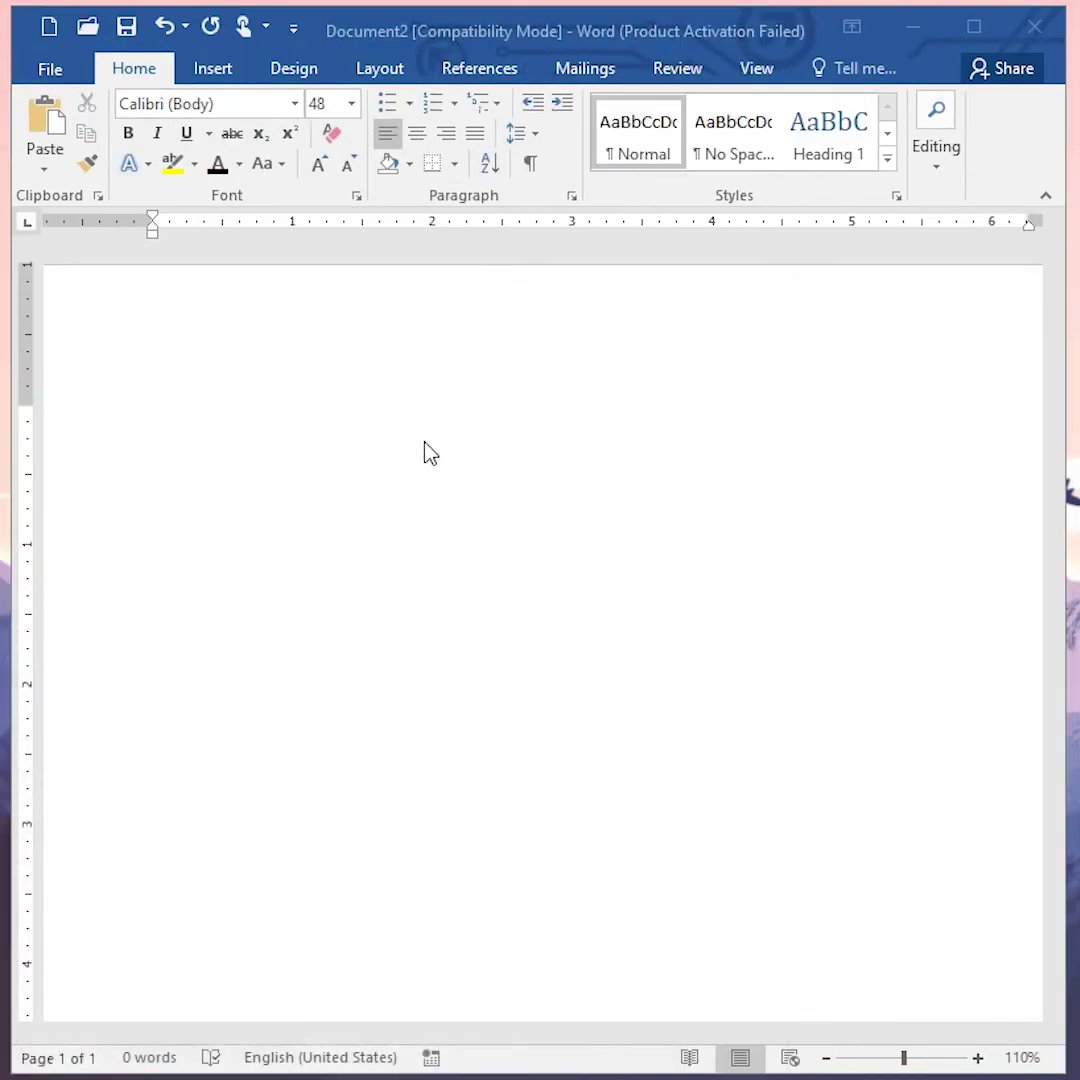
click(579, 431)
right_click(579, 431)
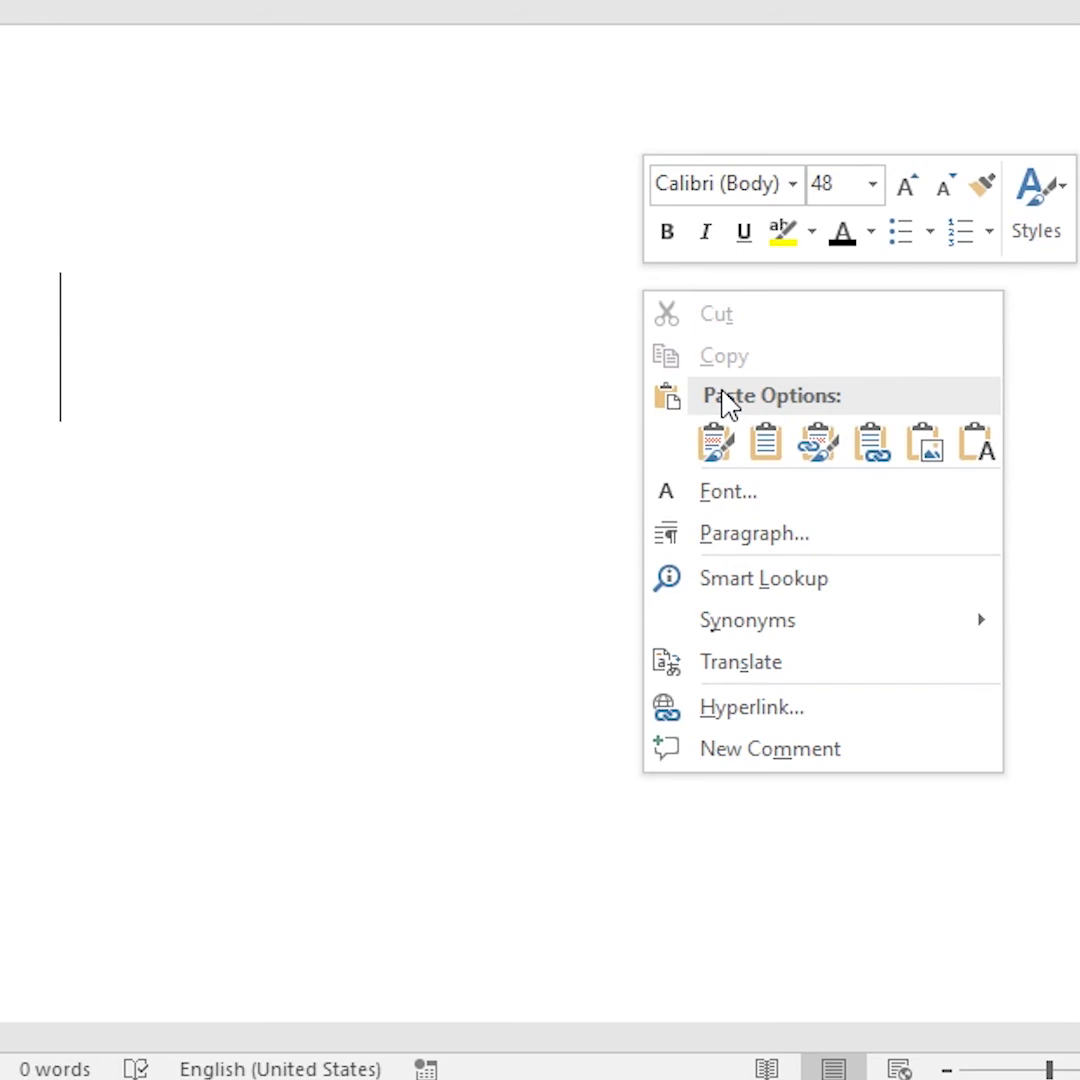
click(714, 443)
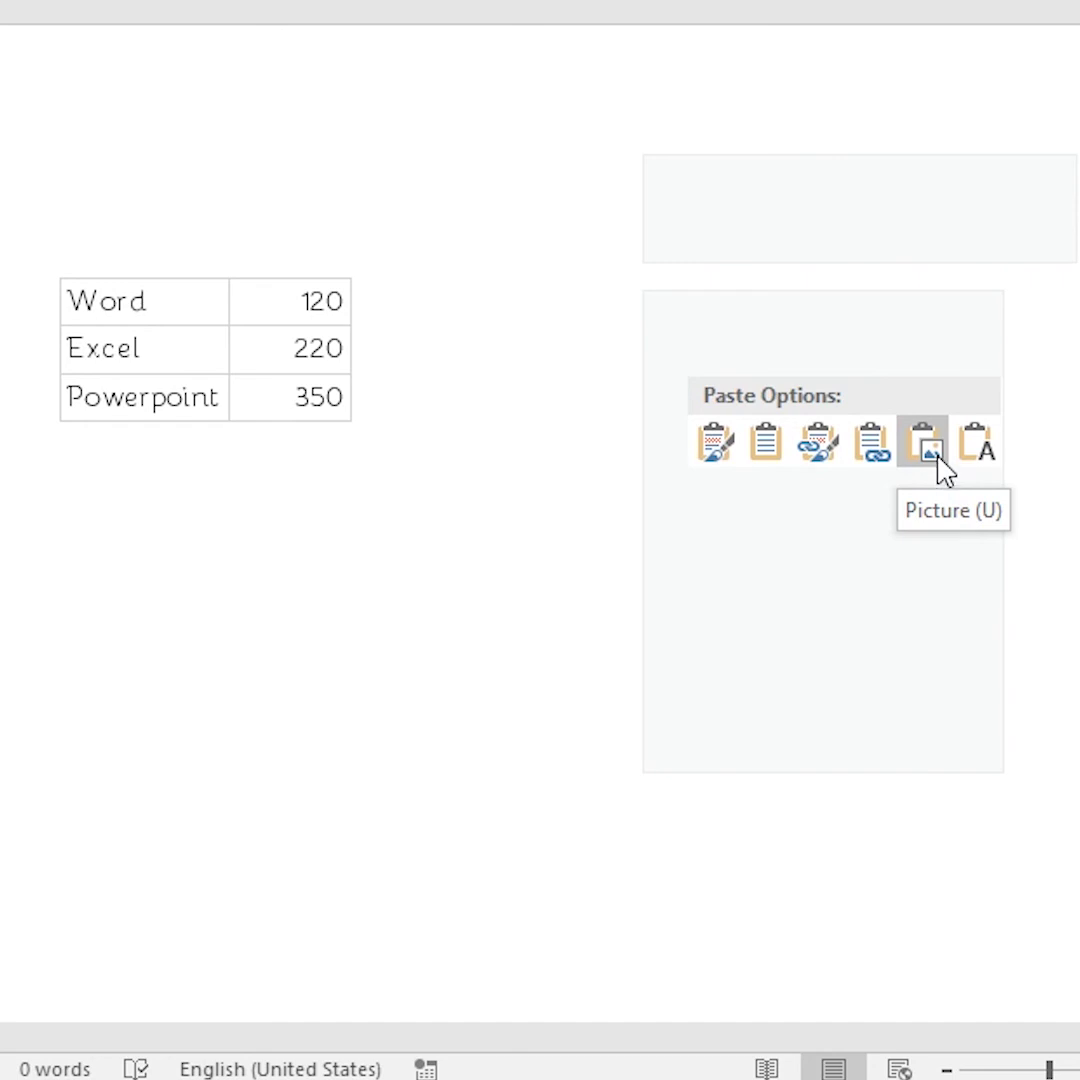
click(940, 468)
click(212, 315)
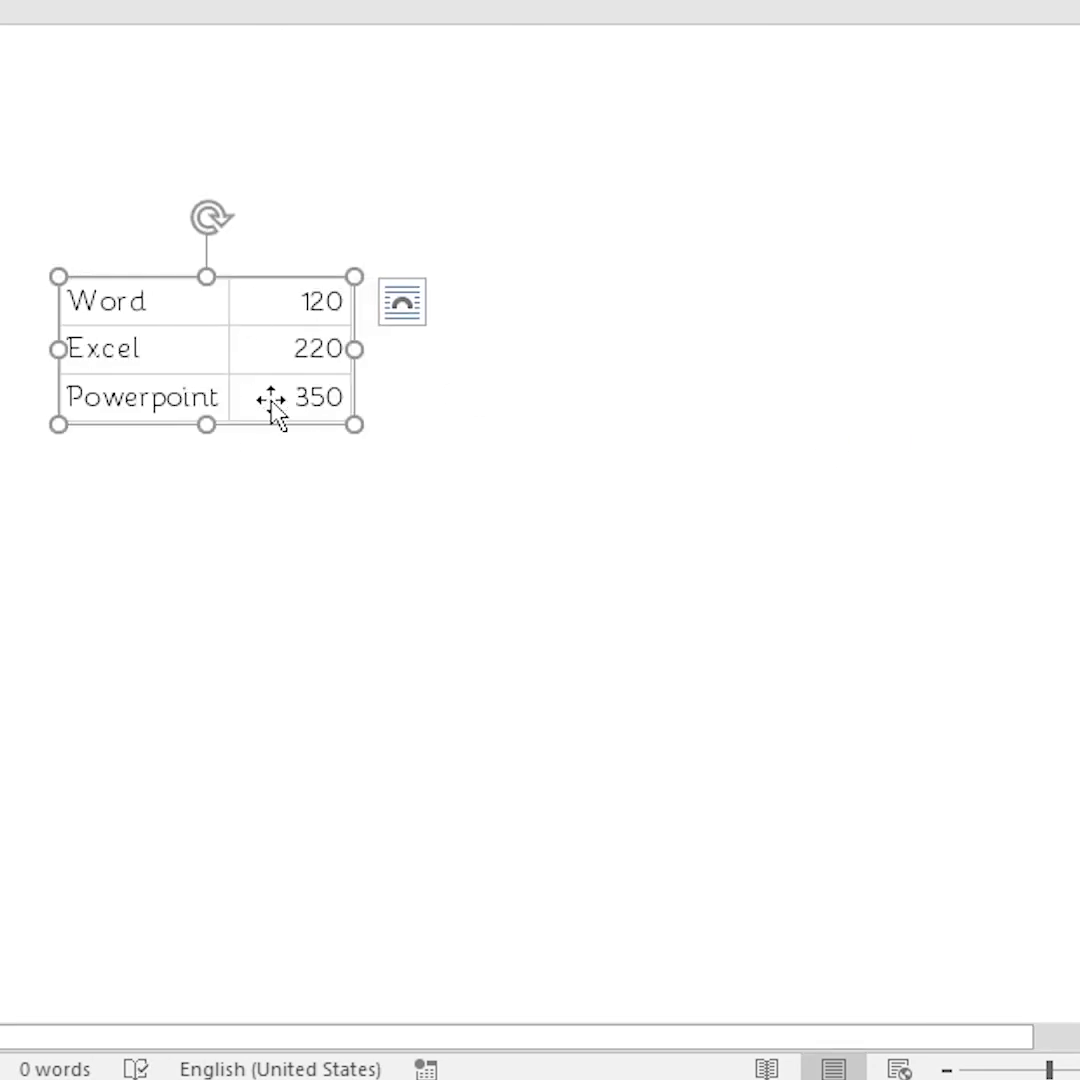
right_click(542, 271)
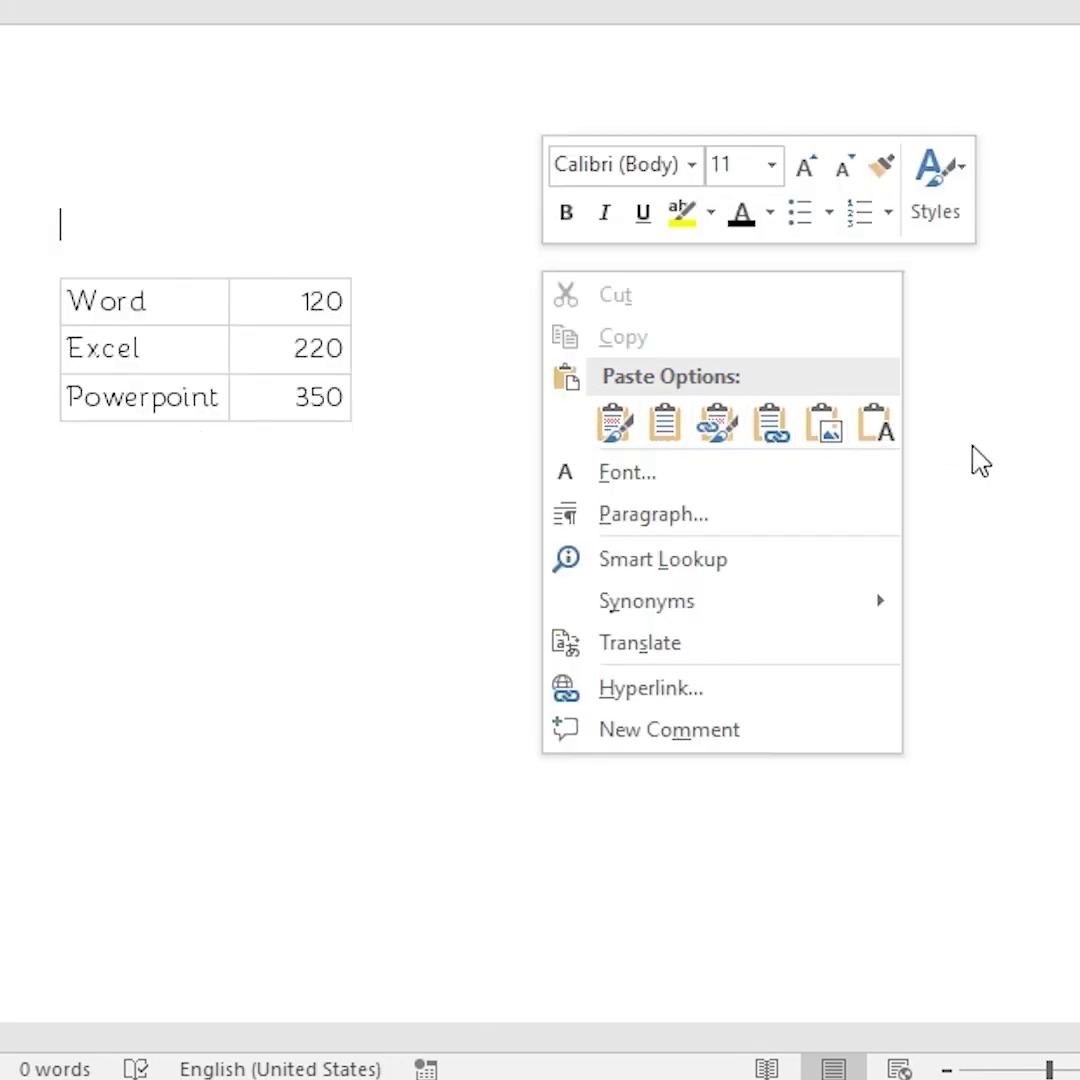
key(Escape)
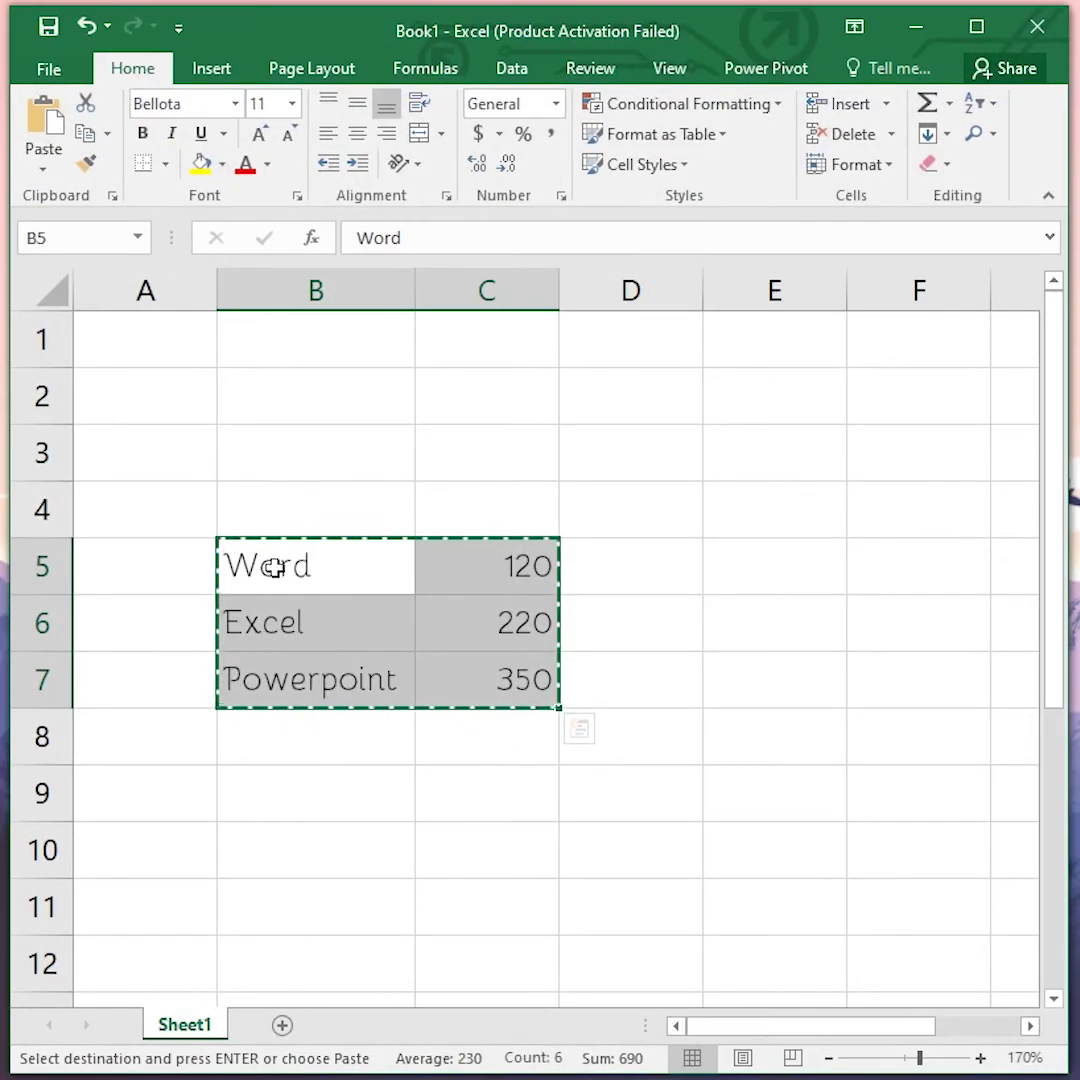
Step: Copy cells B5:C7 again in Excel and paste them into the empty Word document with Link & Keep Source Formatting
drag(270, 564, 474, 672)
right_click(473, 594)
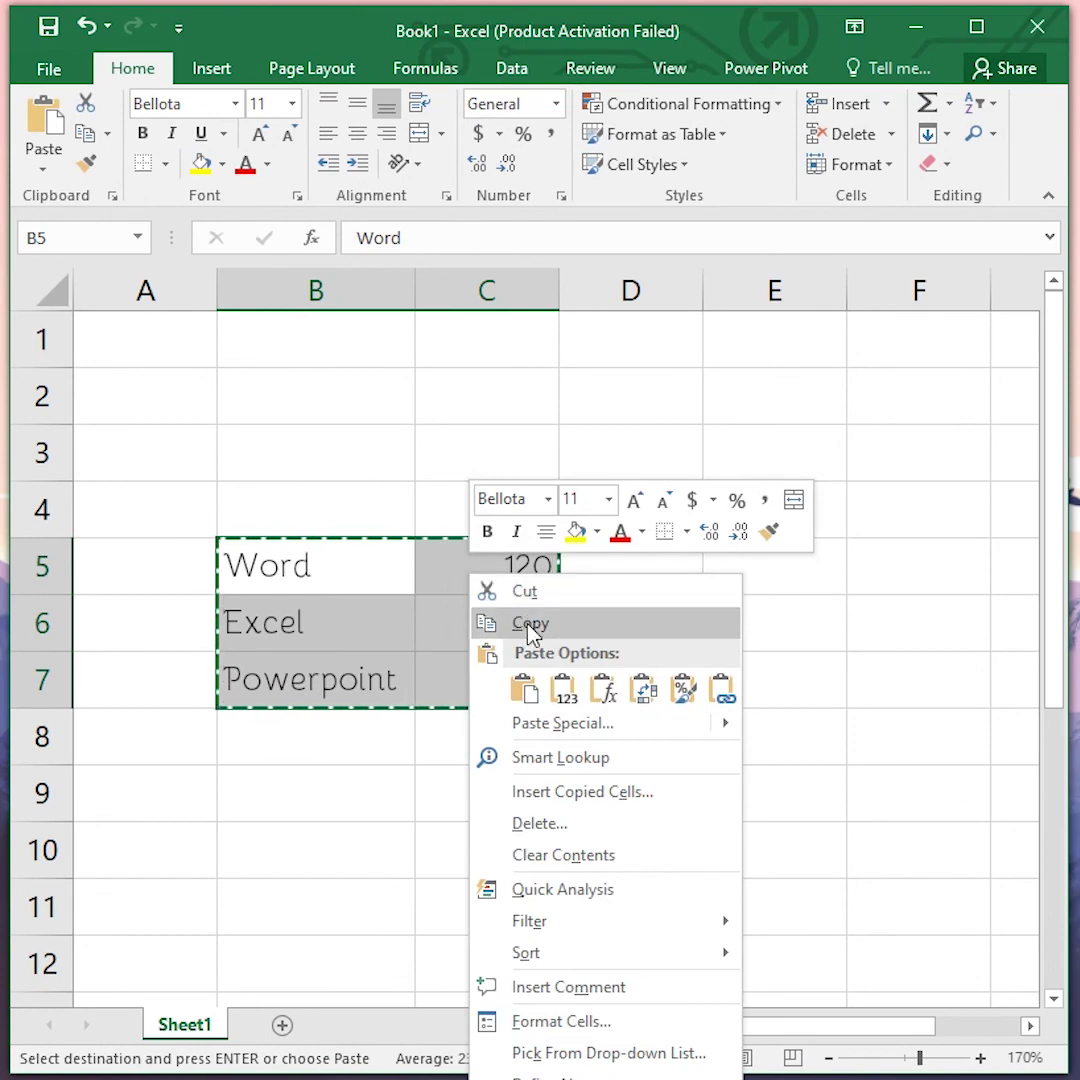
click(525, 622)
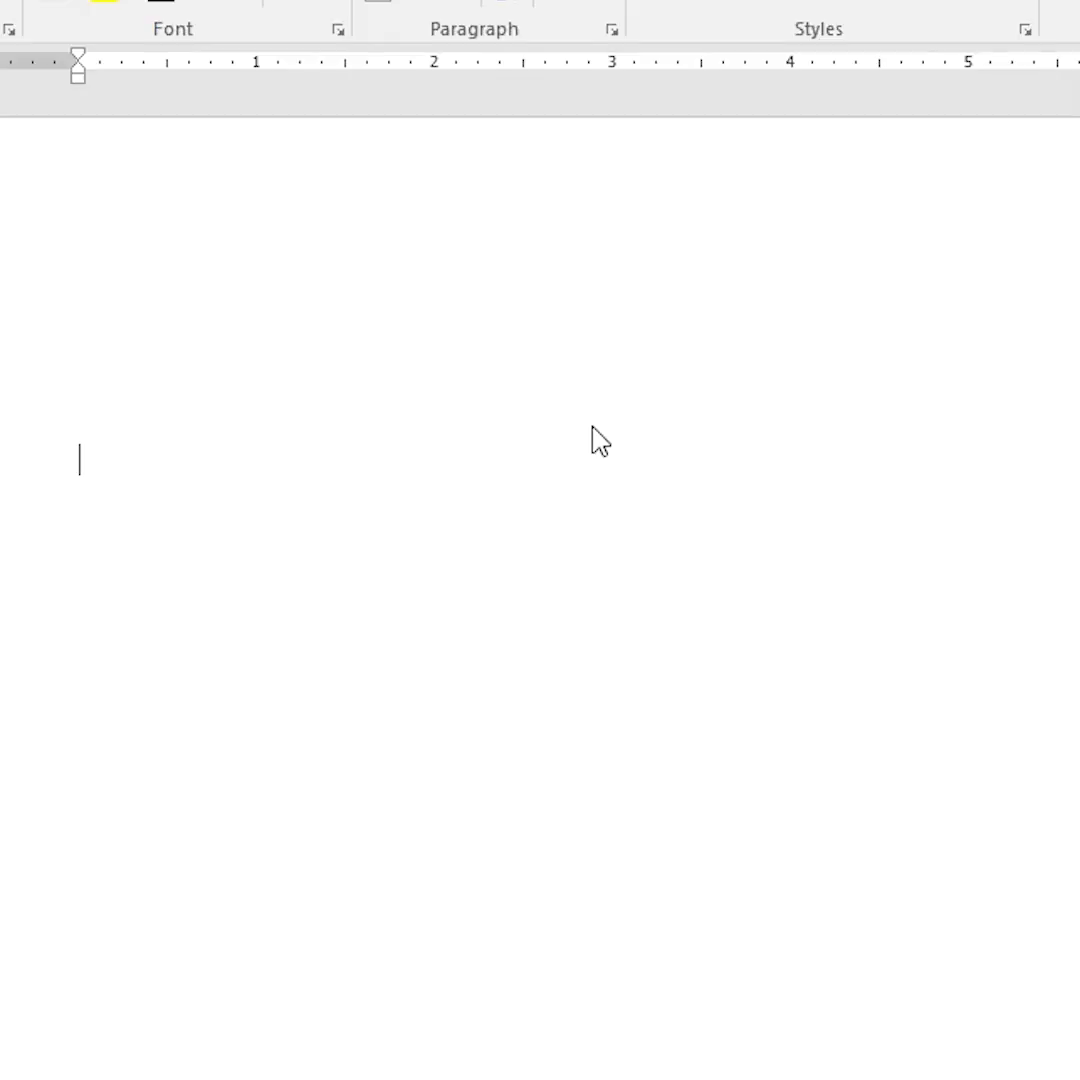
right_click(592, 427)
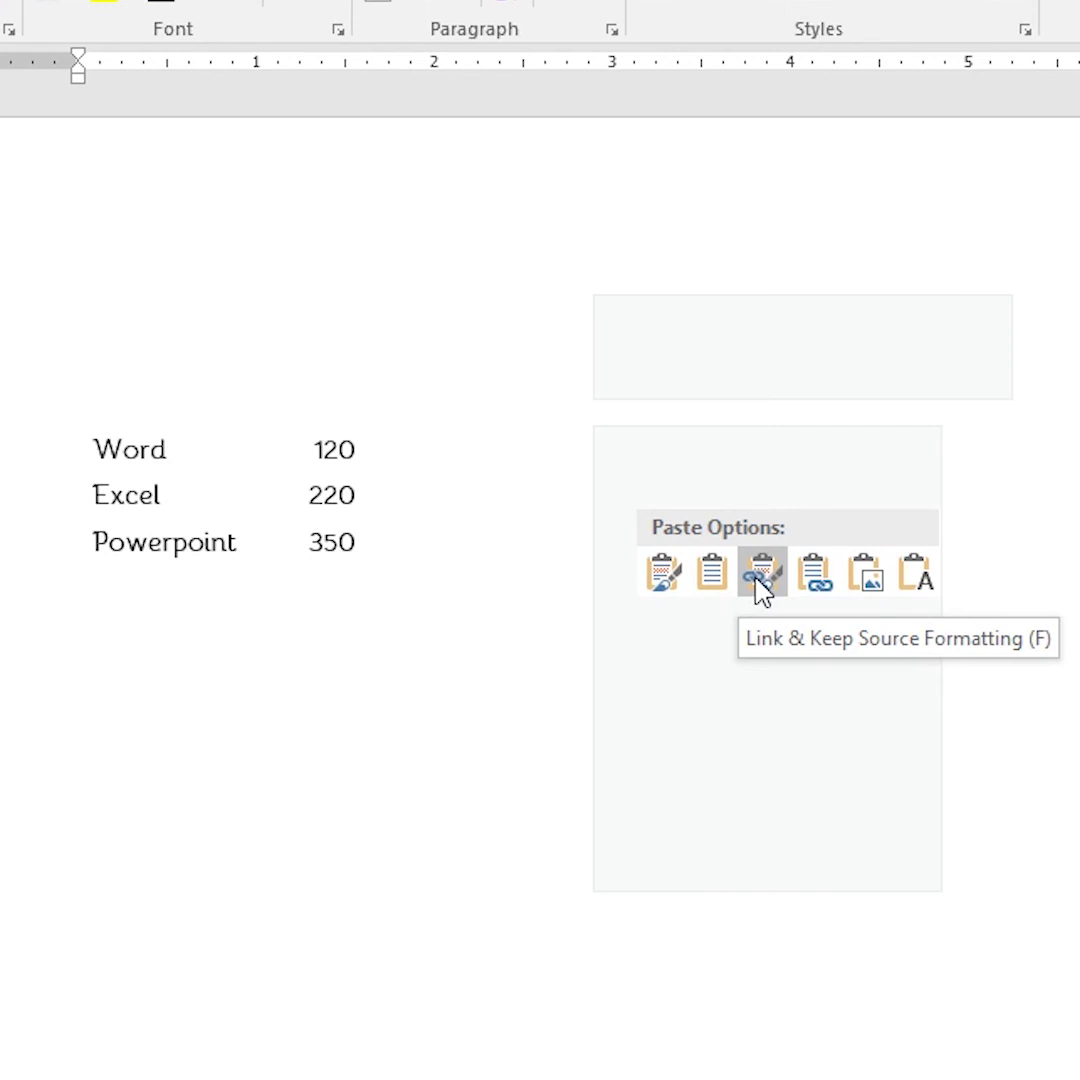
click(762, 575)
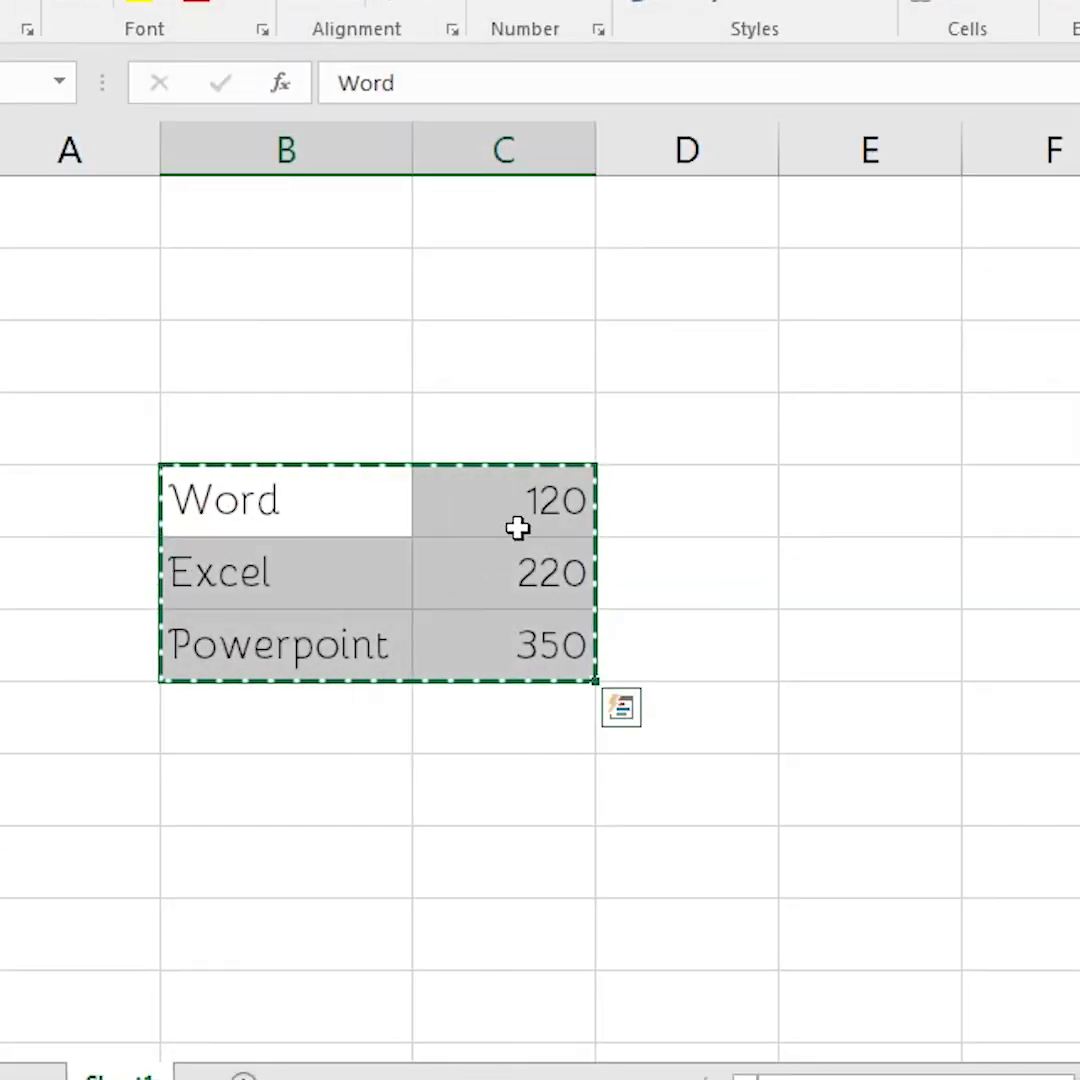
Step: In the Excel sheet, change the number beside "Word" in cell C5 to 520
click(540, 550)
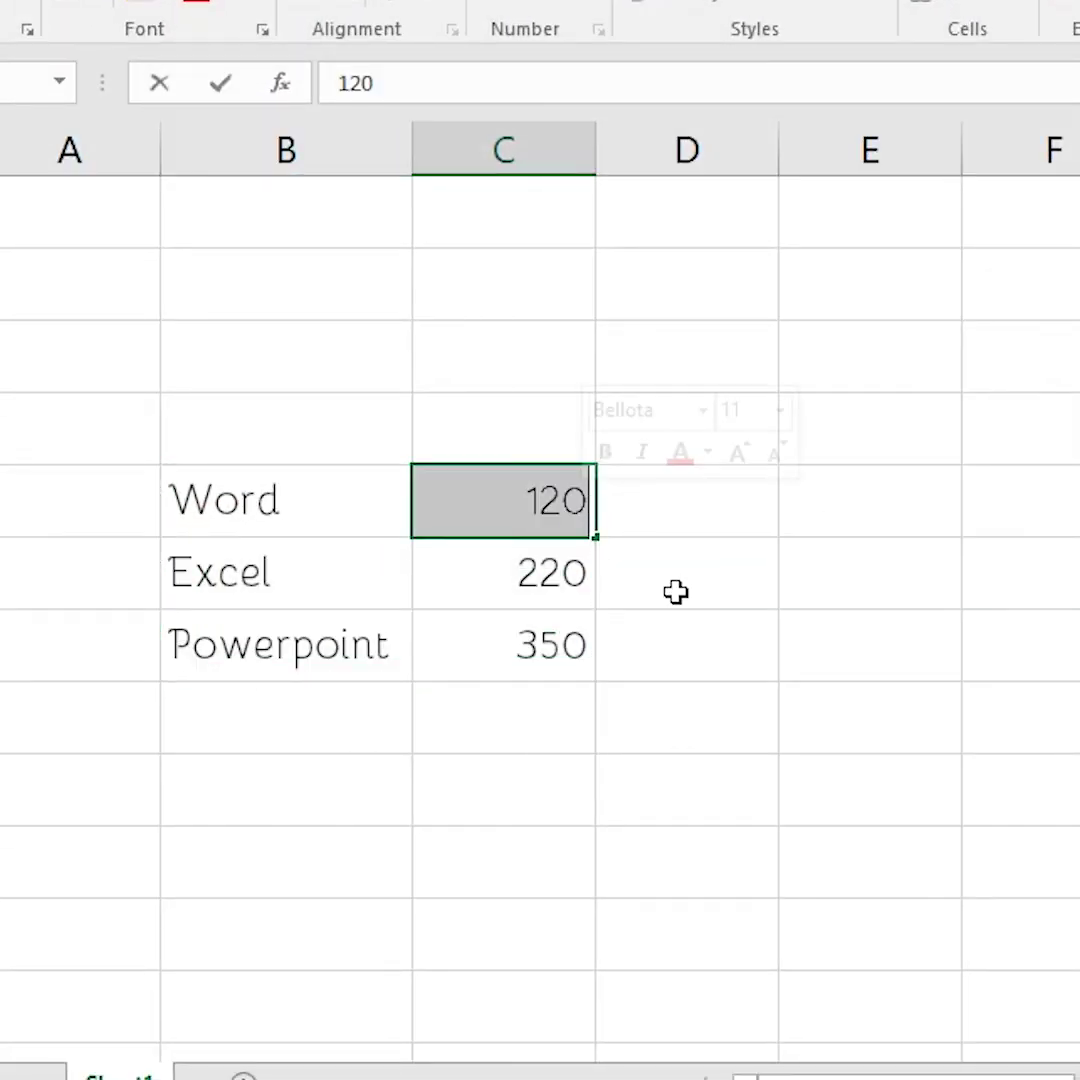
text(520)
key(Return)
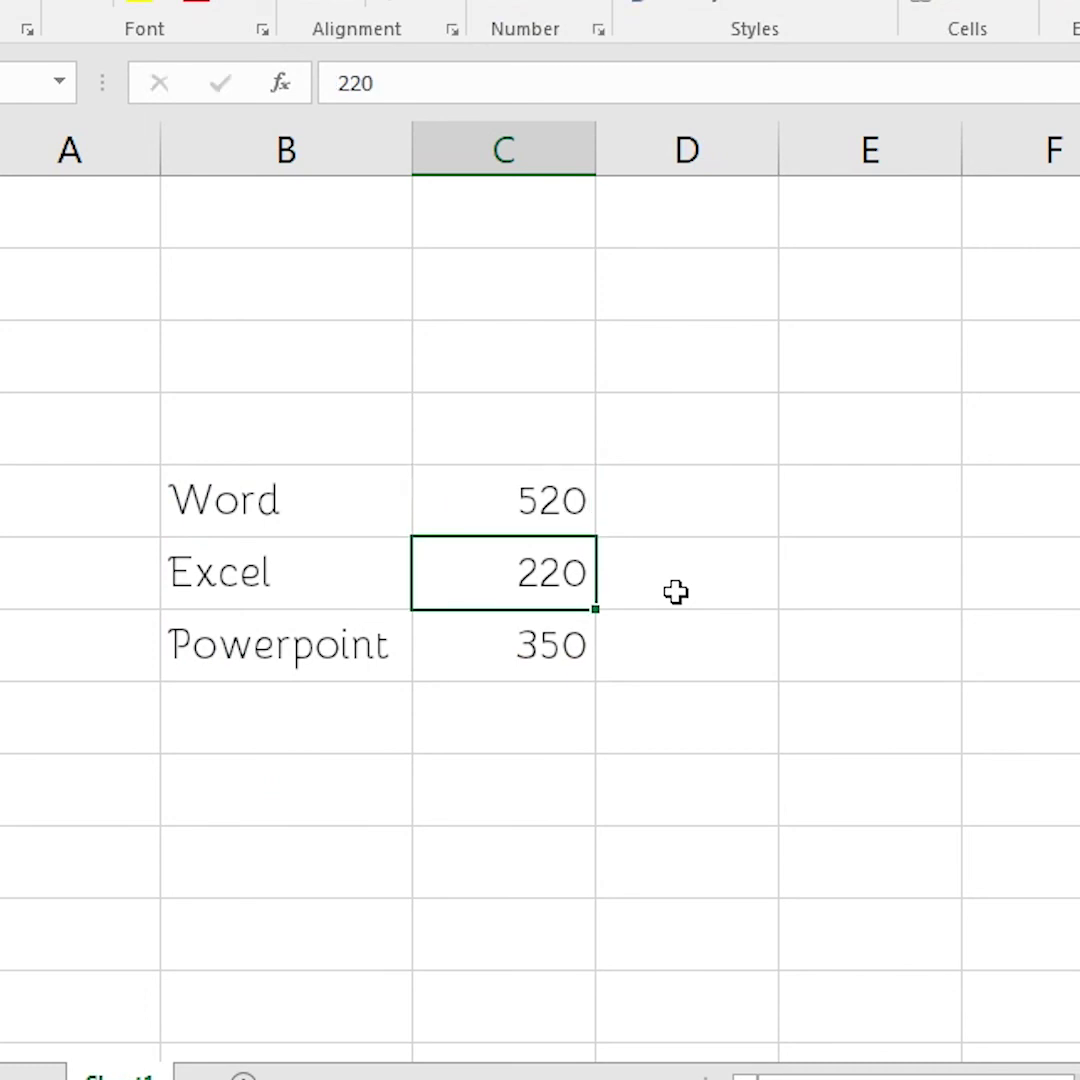